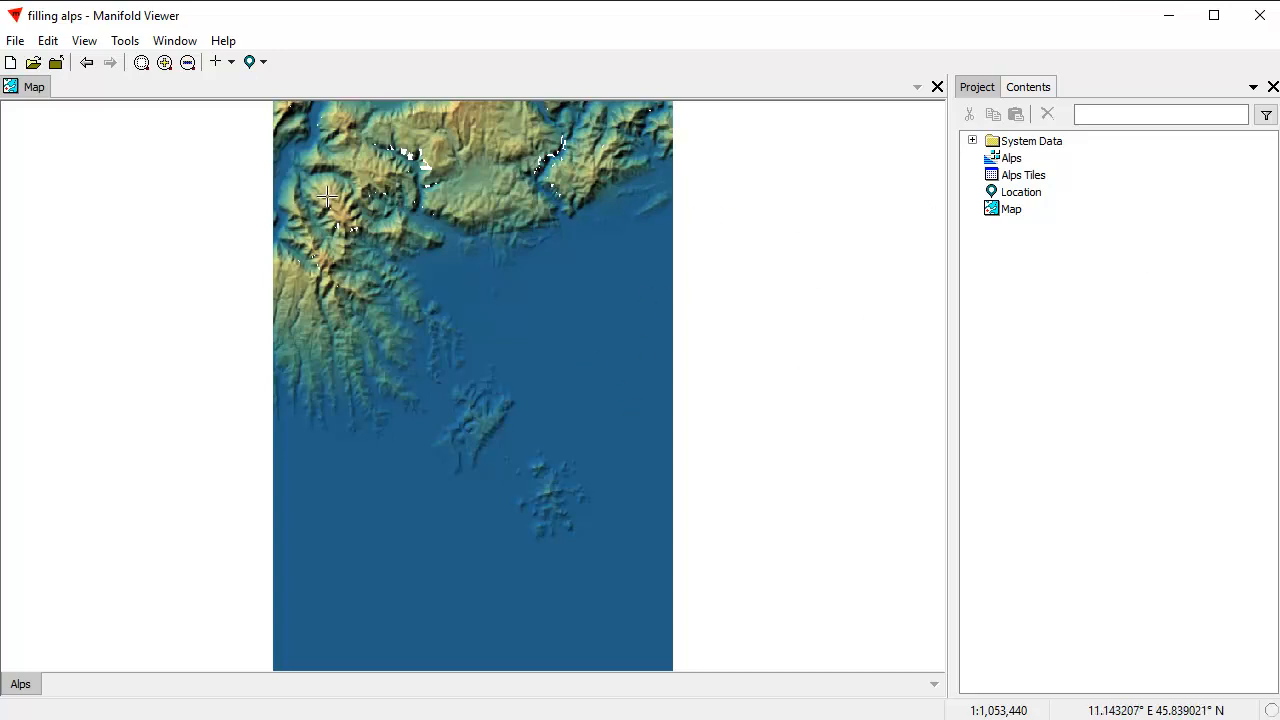
Go to the saved location and examine the missing-pixel gaps in the Alps terrain around the river valley
{"action": "left_click", "coordinate": [262, 63]}
{"action": "left_click", "coordinate": [286, 88]}
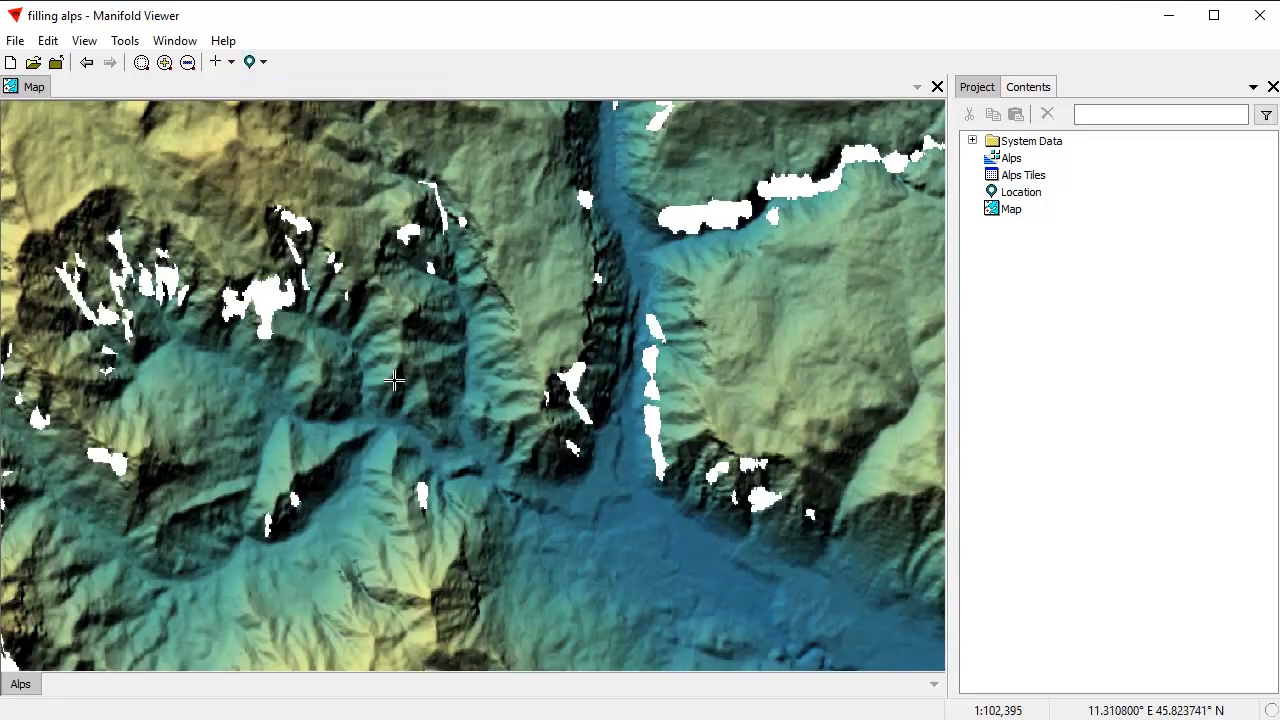
{"action": "scroll", "coordinate": [393, 380], "scroll_direction": "down", "scroll_amount": 1}
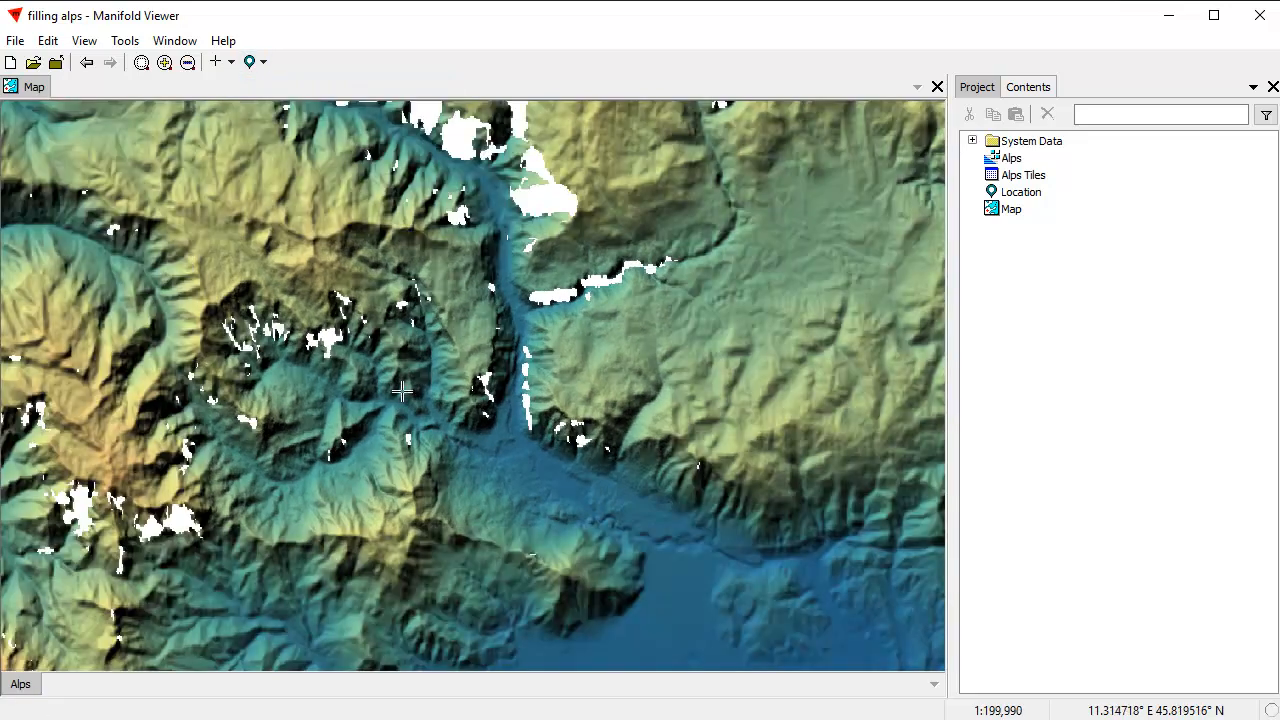
{"action": "left_click_drag", "start_coordinate": [437, 371], "coordinate": [491, 381]}
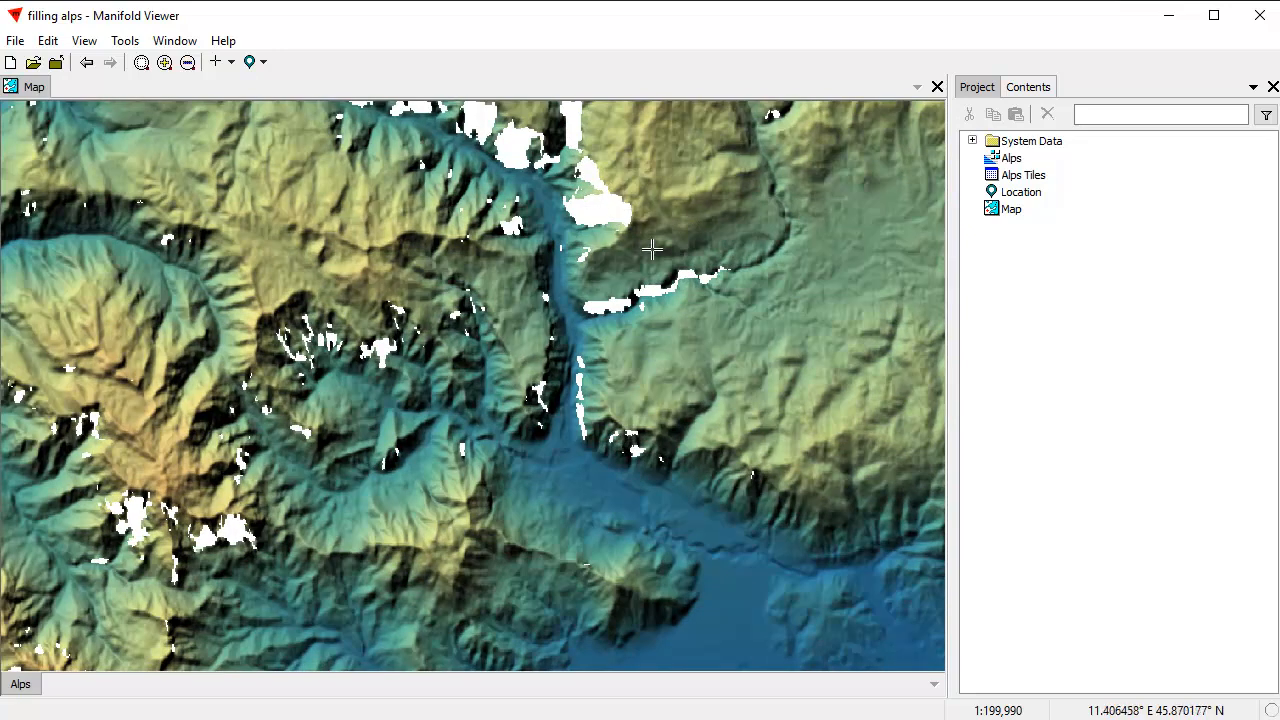
{"action": "scroll", "coordinate": [507, 383], "scroll_direction": "up", "scroll_amount": 2}
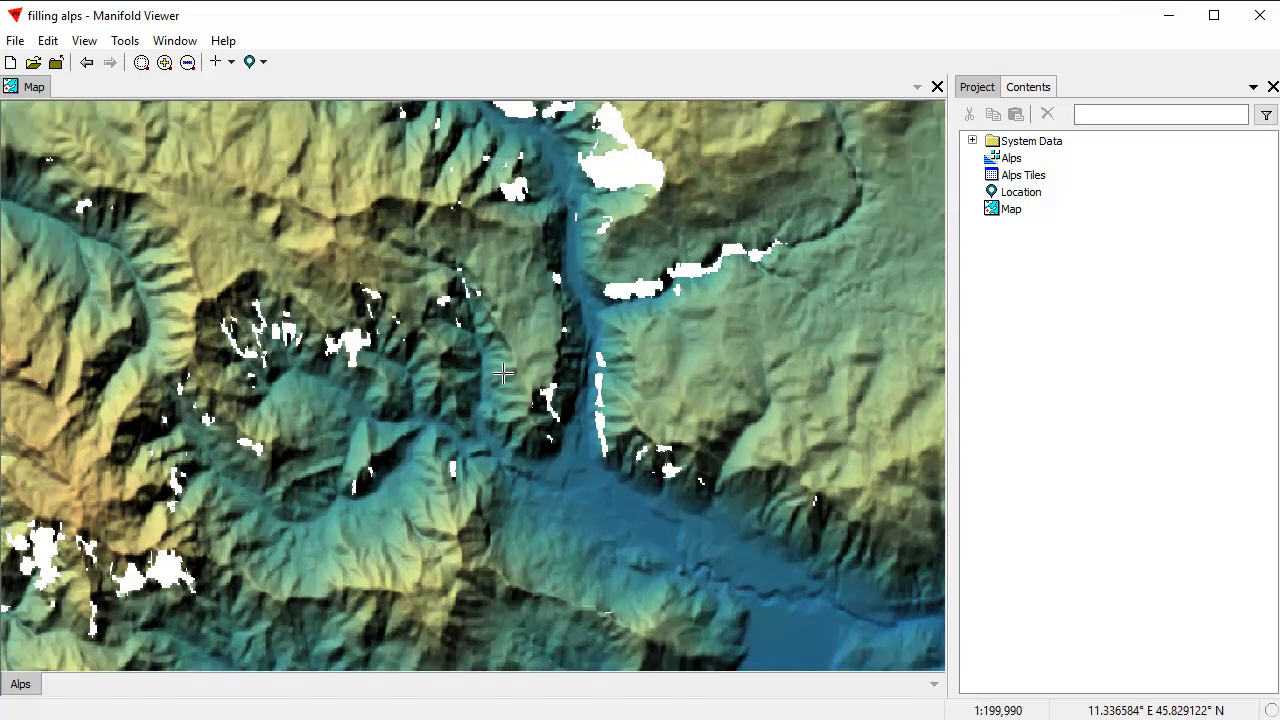
{"action": "left_click_drag", "start_coordinate": [502, 321], "coordinate": [495, 355]}
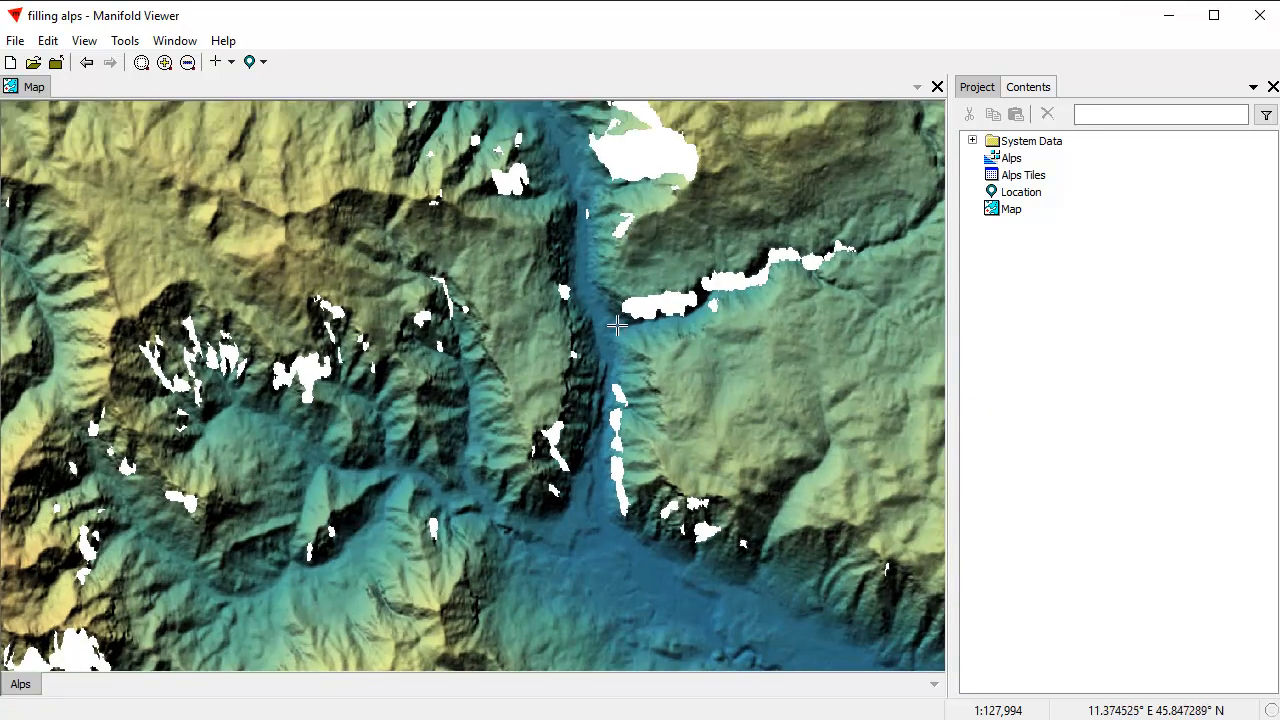
{"action": "left_click_drag", "start_coordinate": [624, 327], "coordinate": [644, 365]}
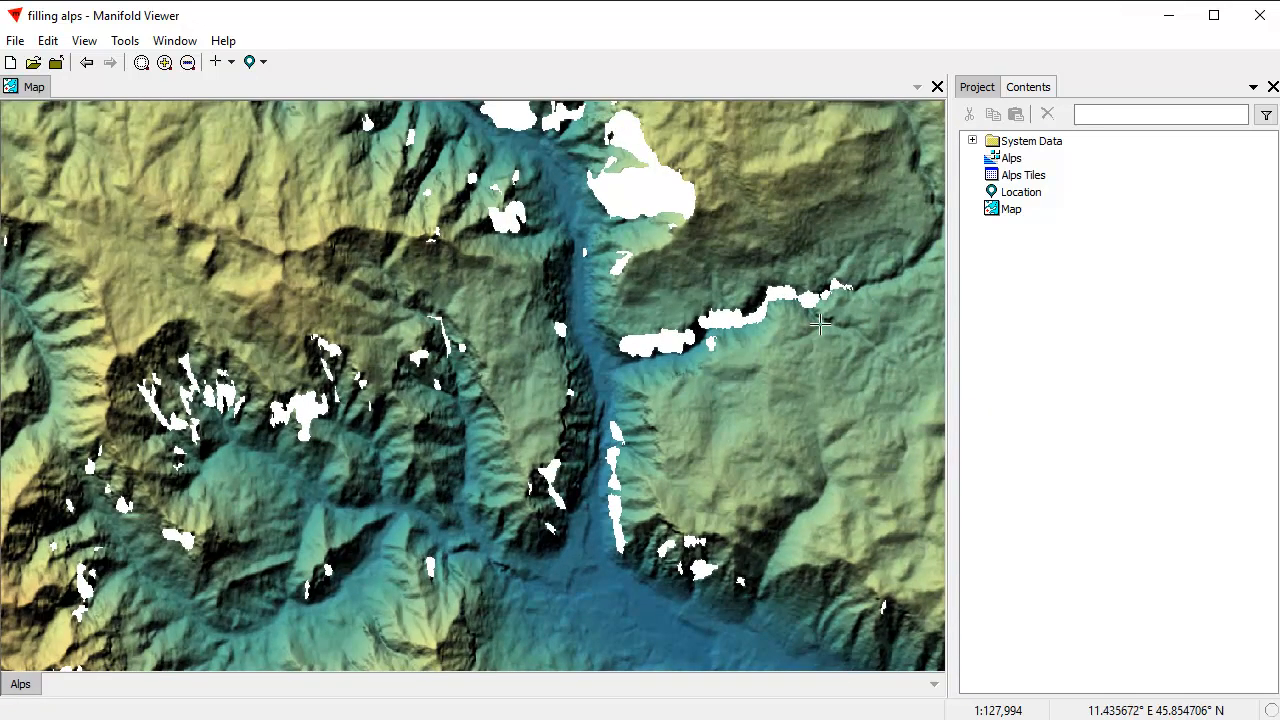
{"action": "scroll", "coordinate": [552, 418], "scroll_direction": "up", "scroll_amount": 1}
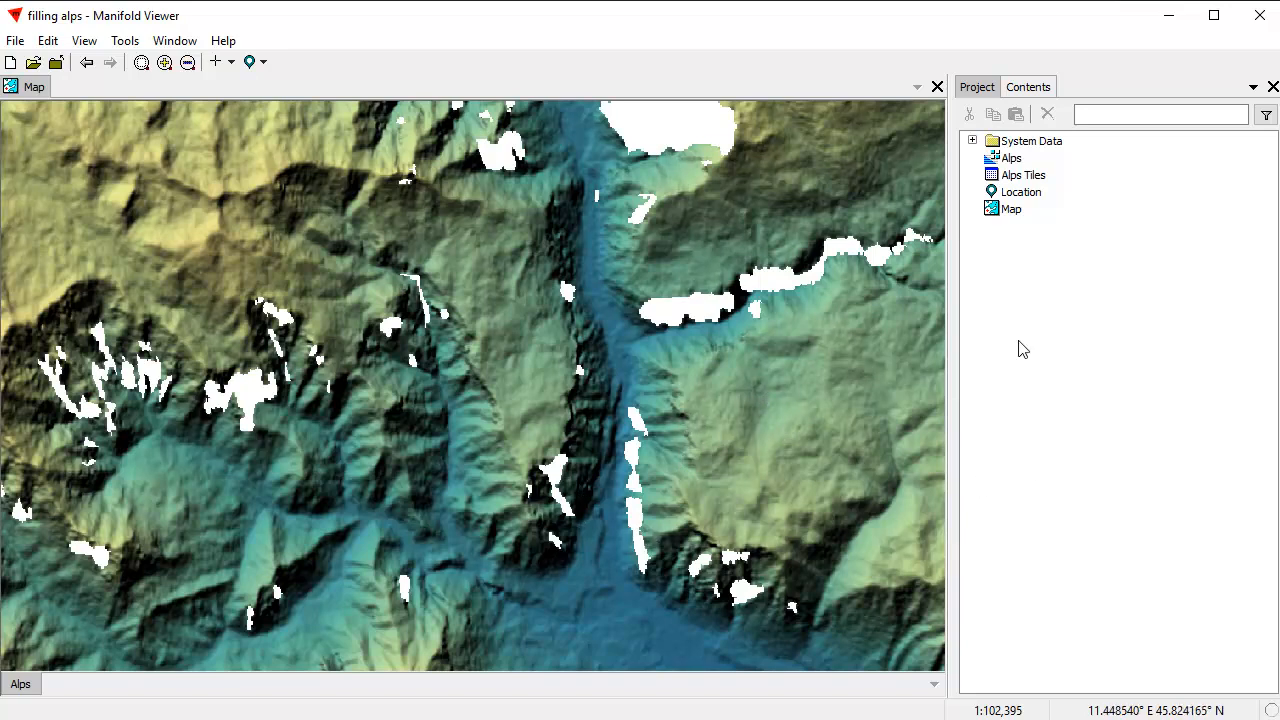
Show the Transform options for the Alps image's Tile field and filter the templates by "f"
{"action": "left_click", "coordinate": [1034, 90]}
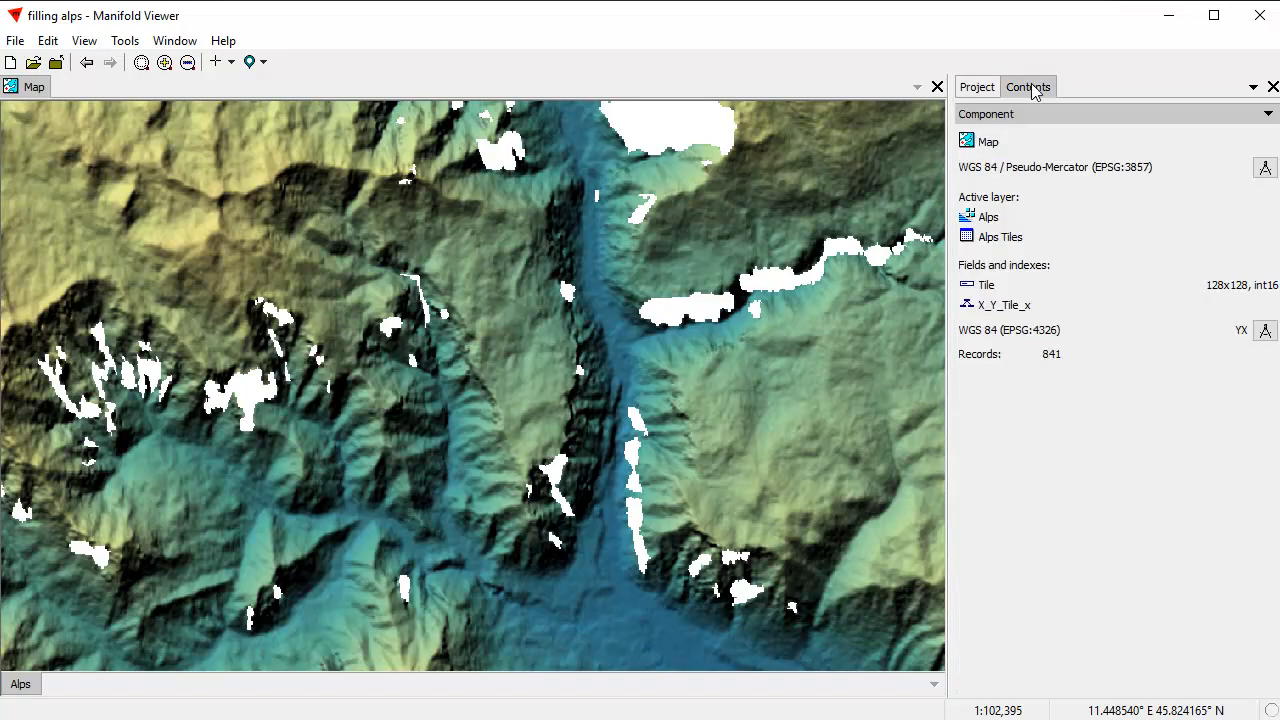
{"action": "left_click", "coordinate": [995, 90]}
{"action": "left_click", "coordinate": [1024, 90]}
{"action": "left_click", "coordinate": [1027, 114]}
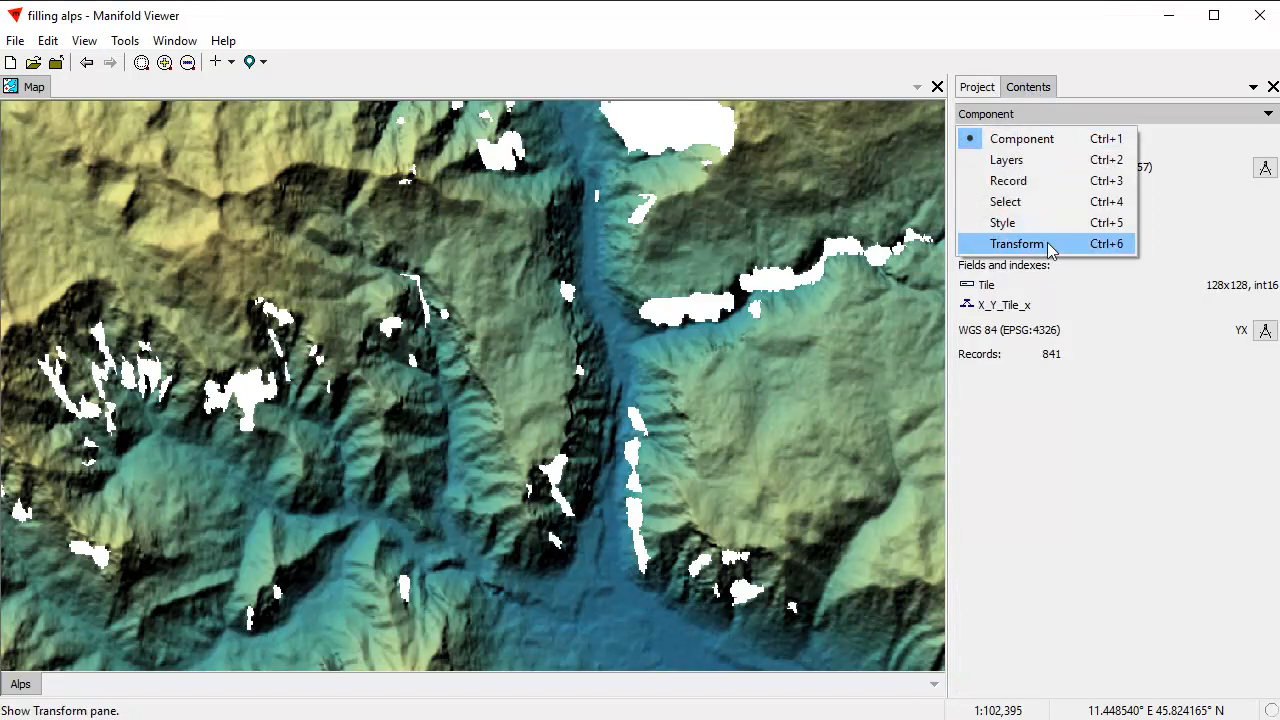
{"action": "left_click", "coordinate": [1049, 245]}
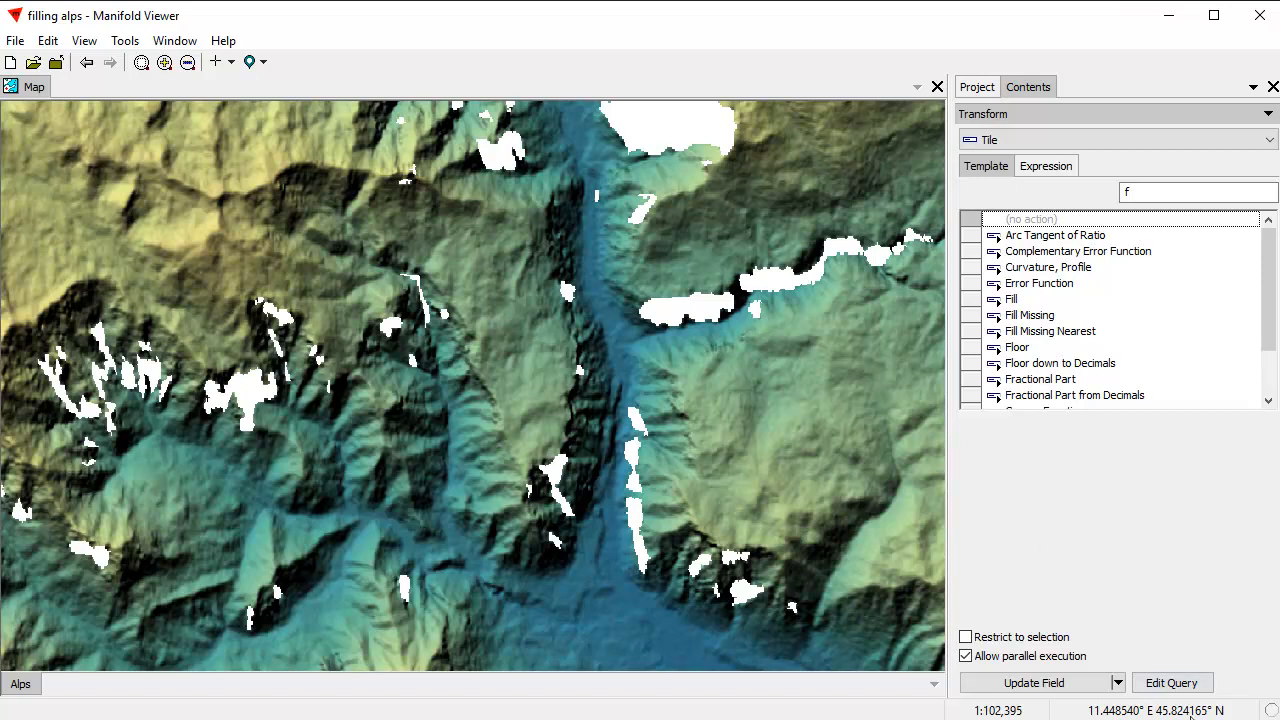
Preview the Fill template on the Tile field with fill values of 100 and 500
{"action": "left_click", "coordinate": [1013, 300]}
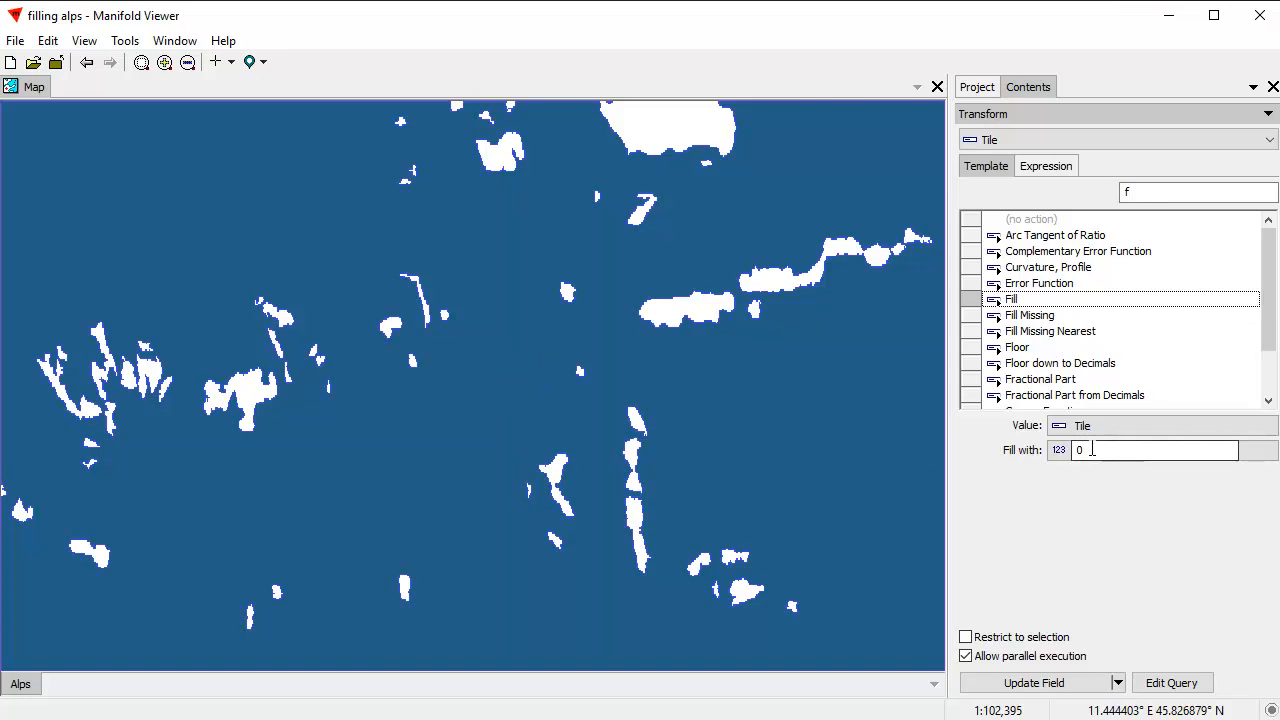
{"action": "double_click", "coordinate": [1129, 449]}
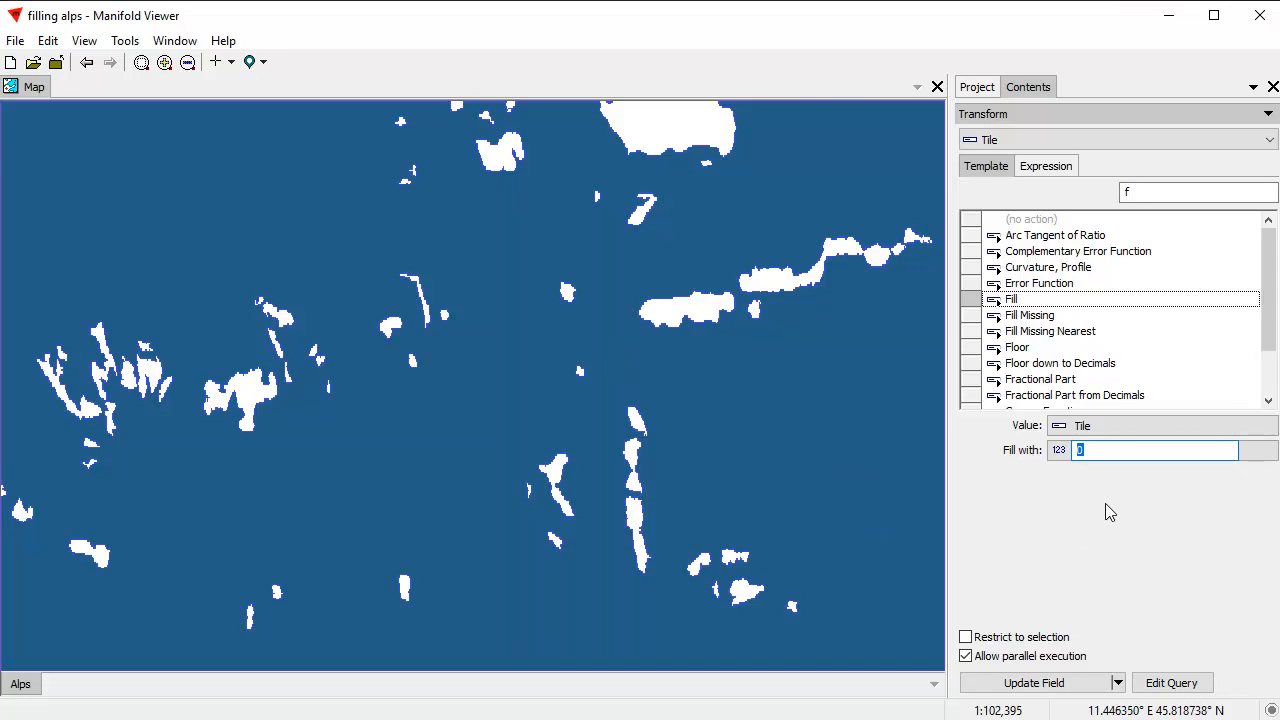
{"action": "type", "text": "100"}
{"action": "double_click", "coordinate": [1086, 450]}
{"action": "type", "text": "500"}
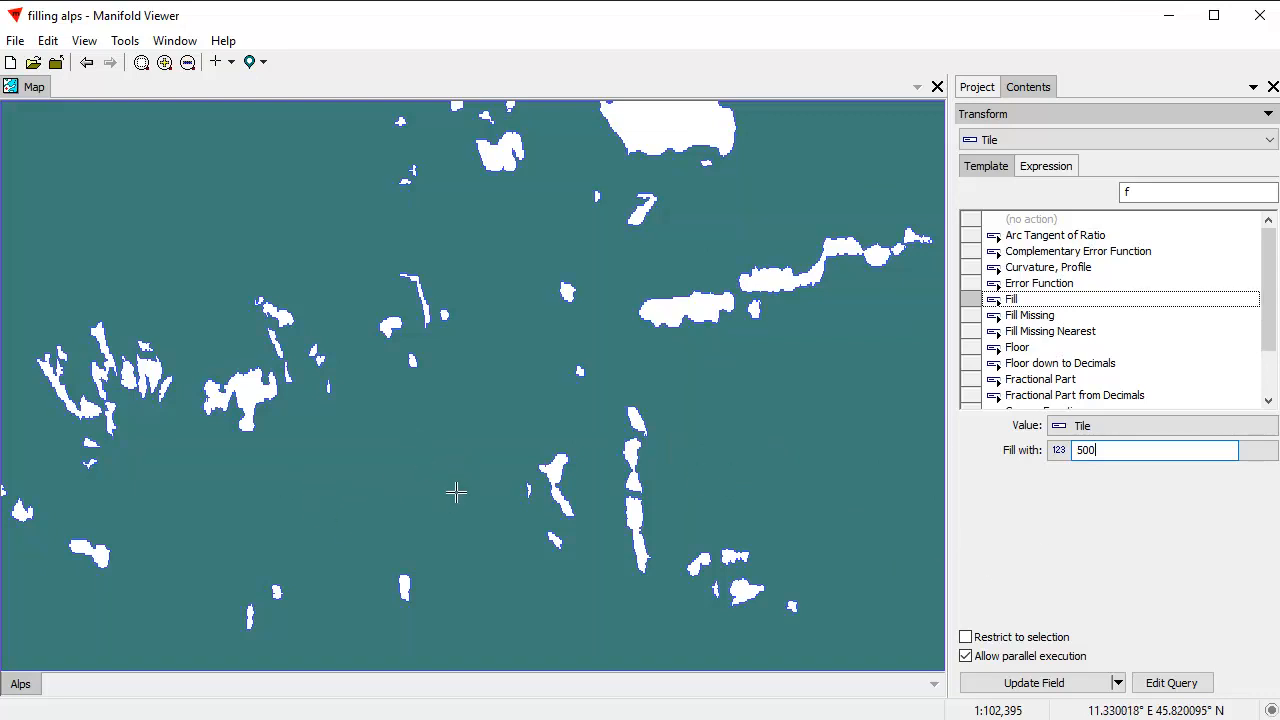
{"action": "left_click", "coordinate": [1031, 317]}
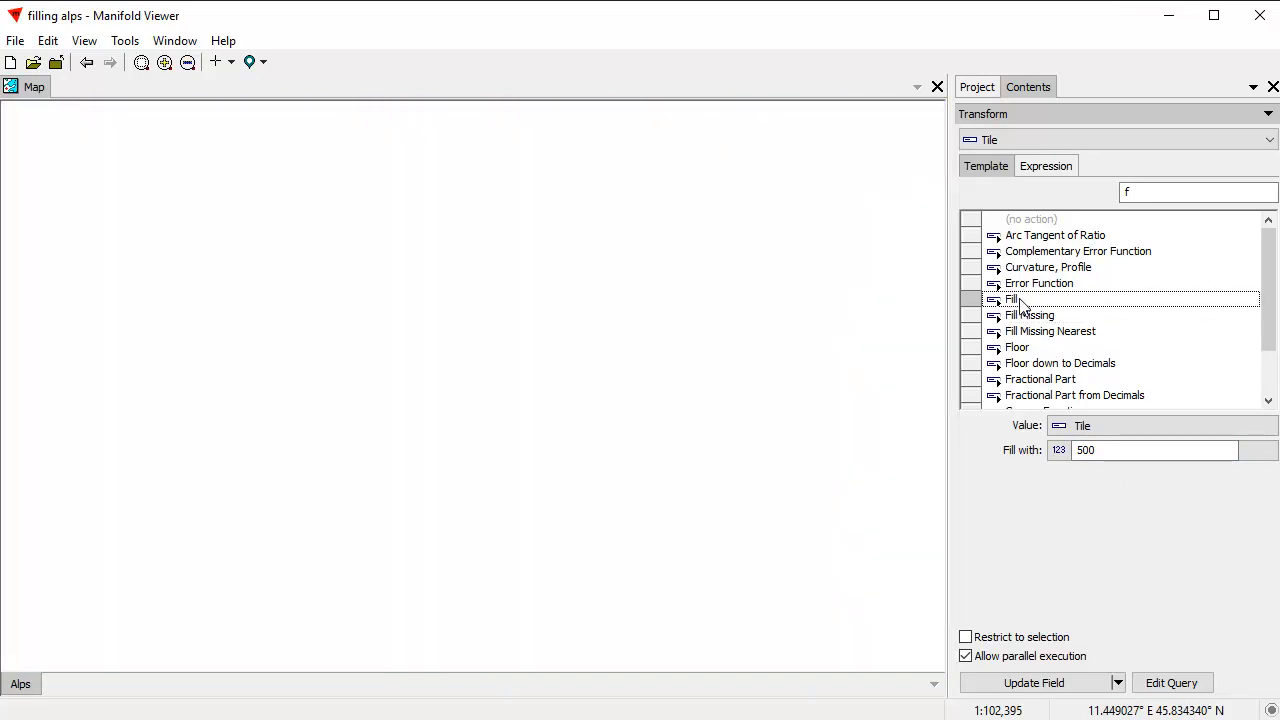
{"action": "left_click", "coordinate": [1018, 300]}
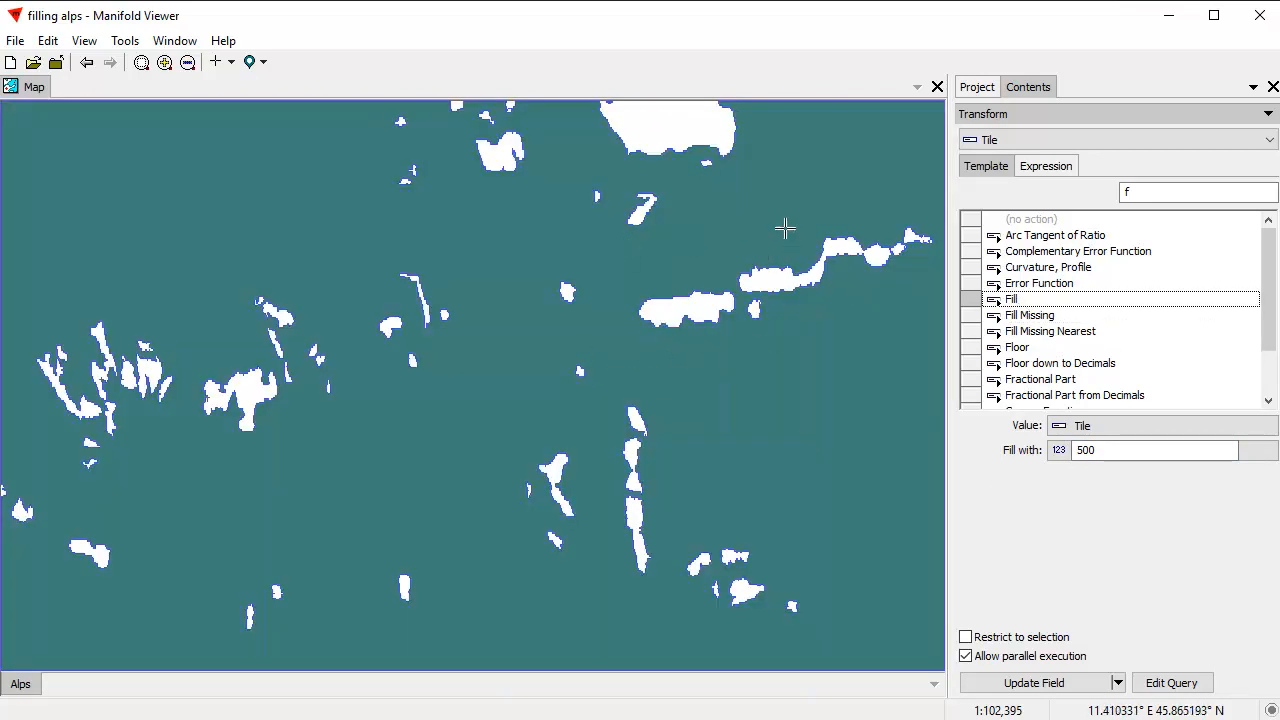
Preview the Fill Missing template on the Tile field with fill values of 0, 500 and 1000
{"action": "left_click", "coordinate": [1030, 316]}
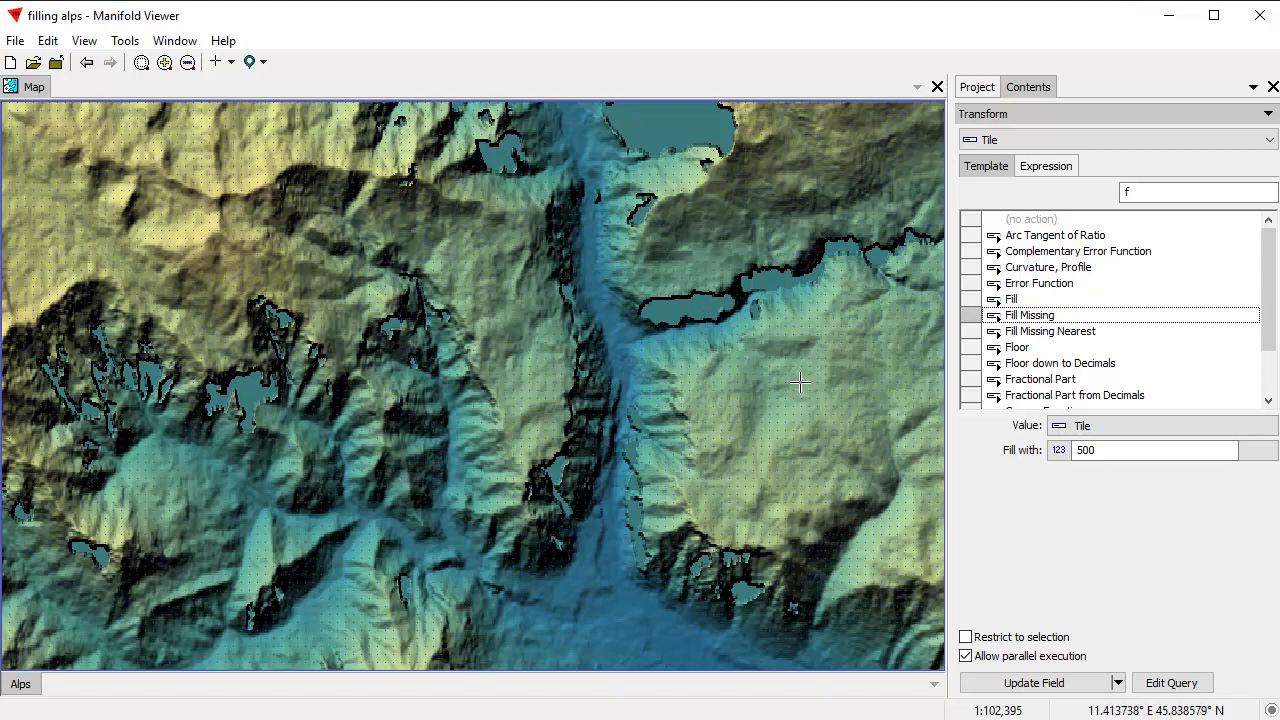
{"action": "left_click_drag", "start_coordinate": [1110, 450], "coordinate": [1024, 450]}
{"action": "type", "text": "0"}
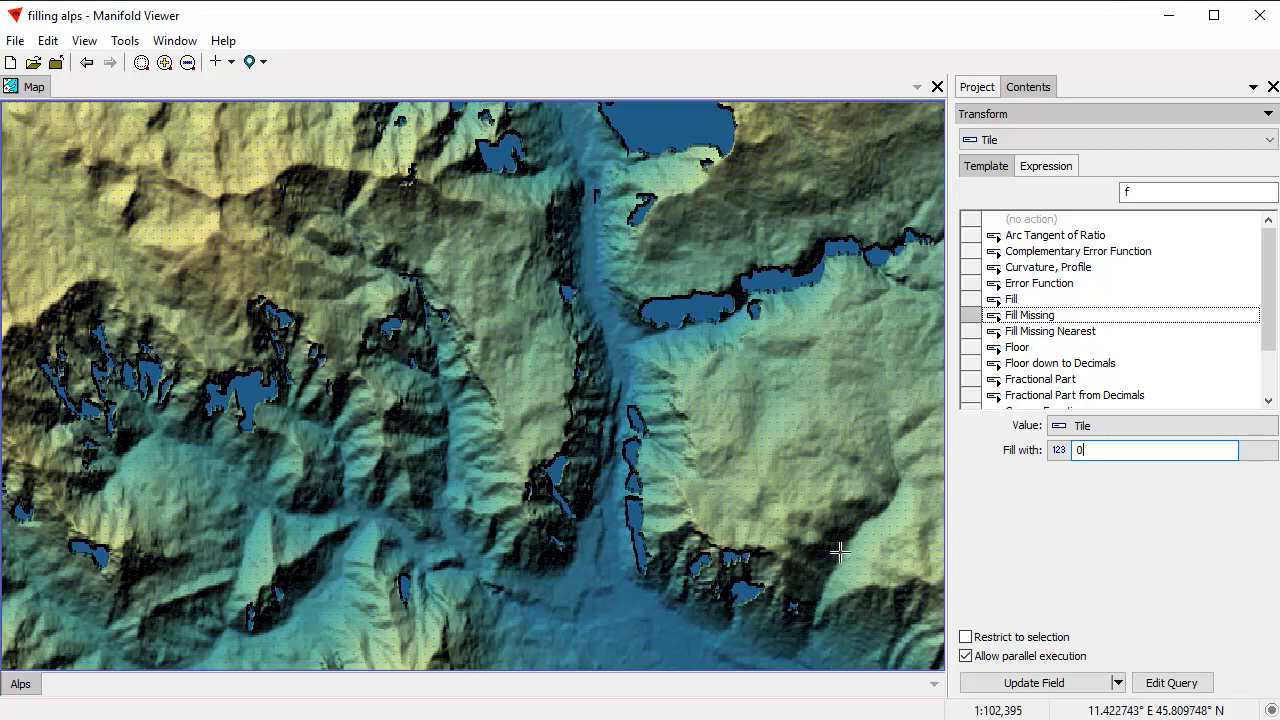
{"action": "left_click_drag", "start_coordinate": [1108, 450], "coordinate": [995, 460]}
{"action": "type", "text": "500"}
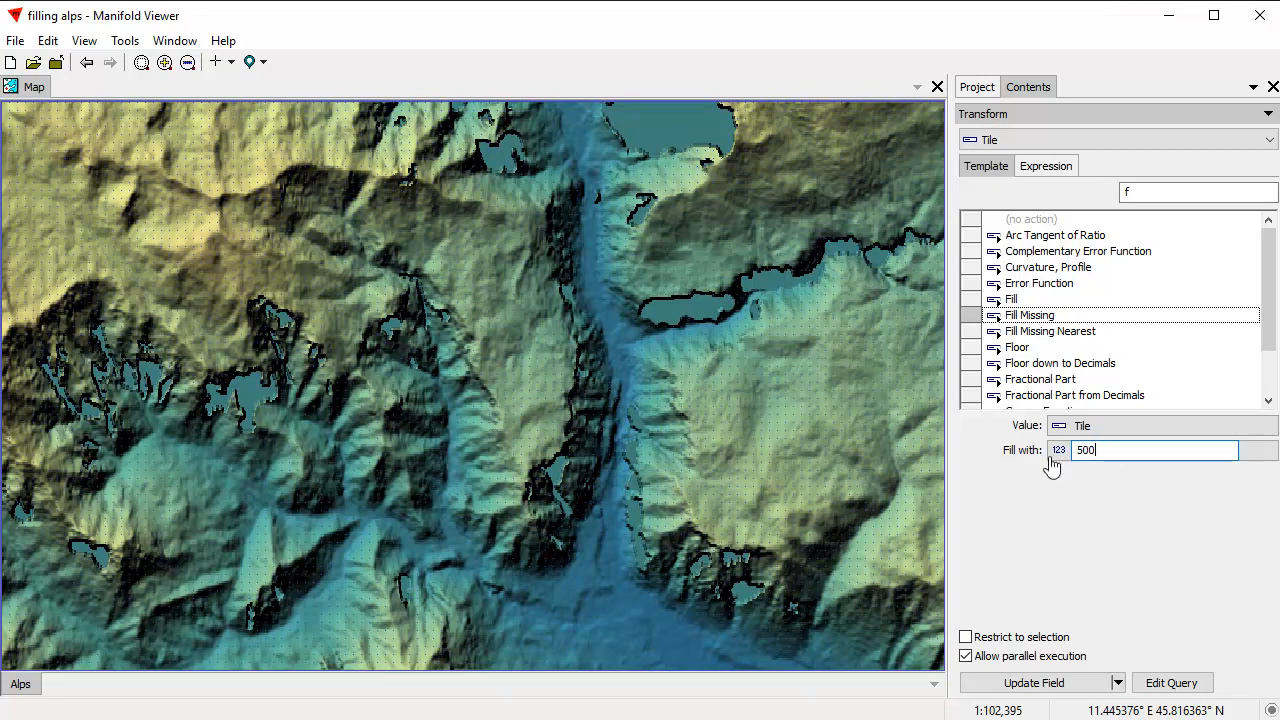
{"action": "left_click_drag", "start_coordinate": [1084, 452], "coordinate": [1076, 453]}
{"action": "type", "text": "10"}
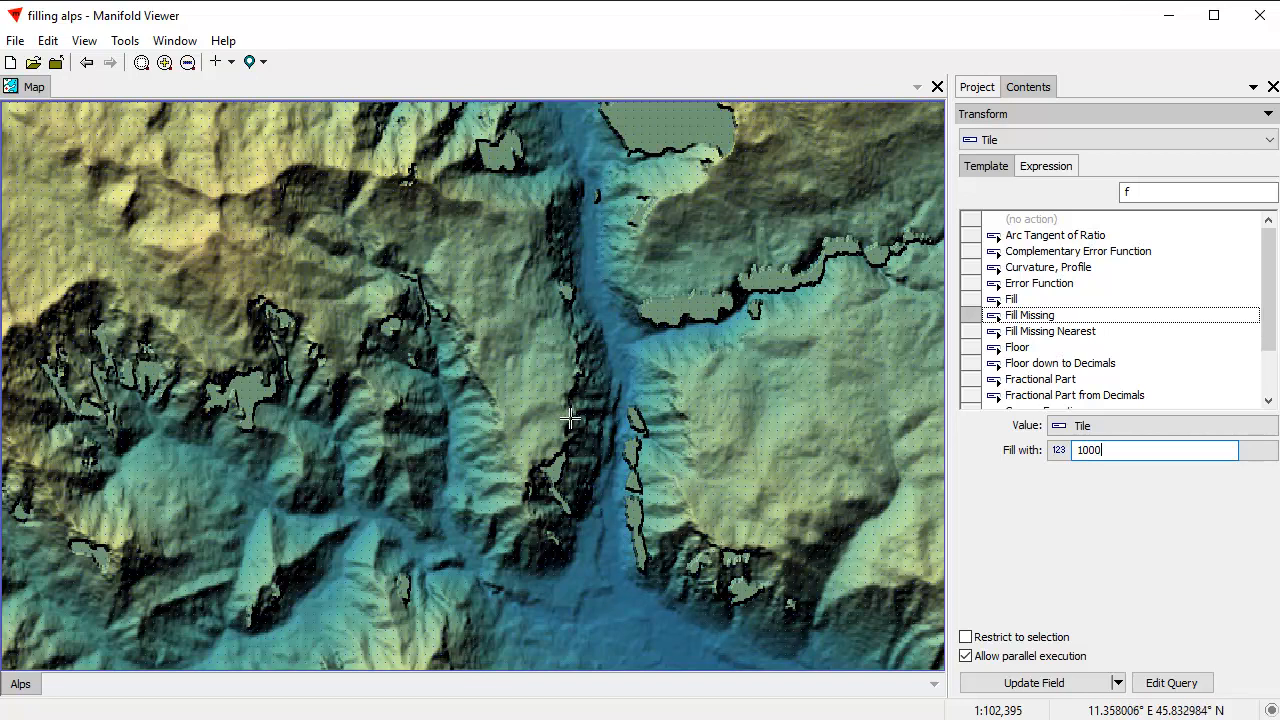
Choose the Fill Missing Nearest template and preview it with radius values of 3, 5 and 10
{"action": "left_click", "coordinate": [1058, 334]}
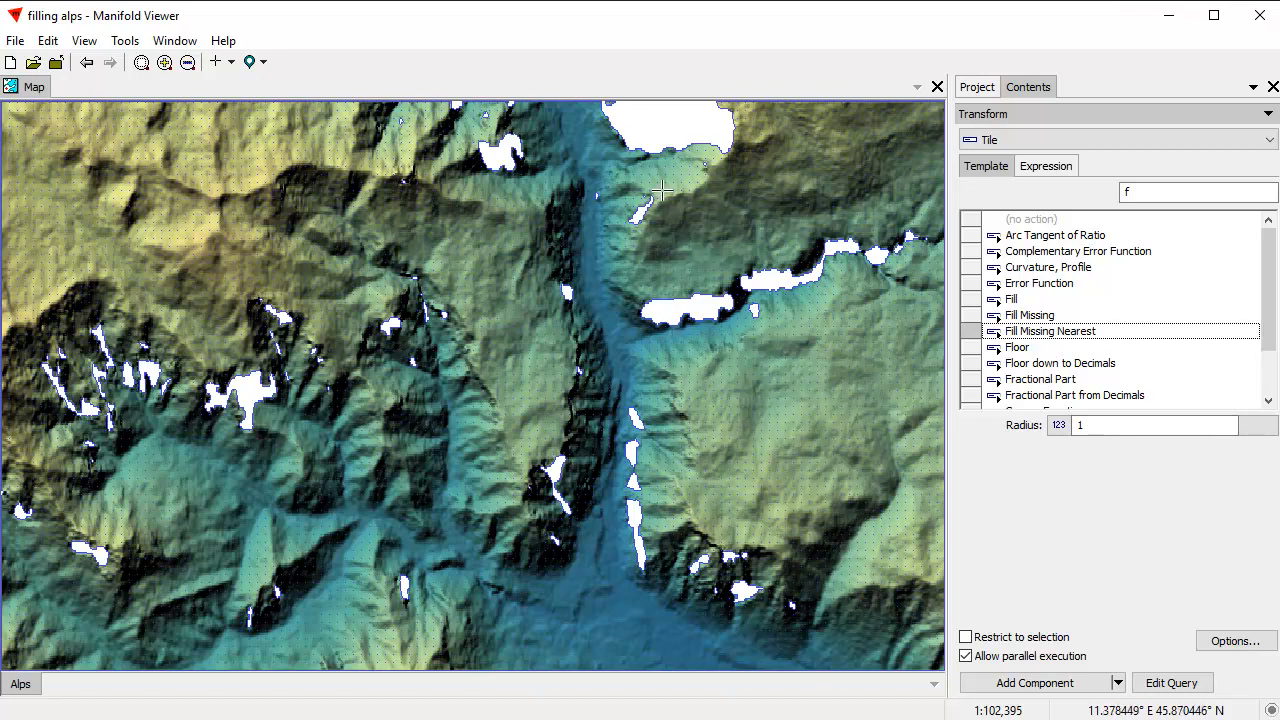
{"action": "double_click", "coordinate": [1113, 424]}
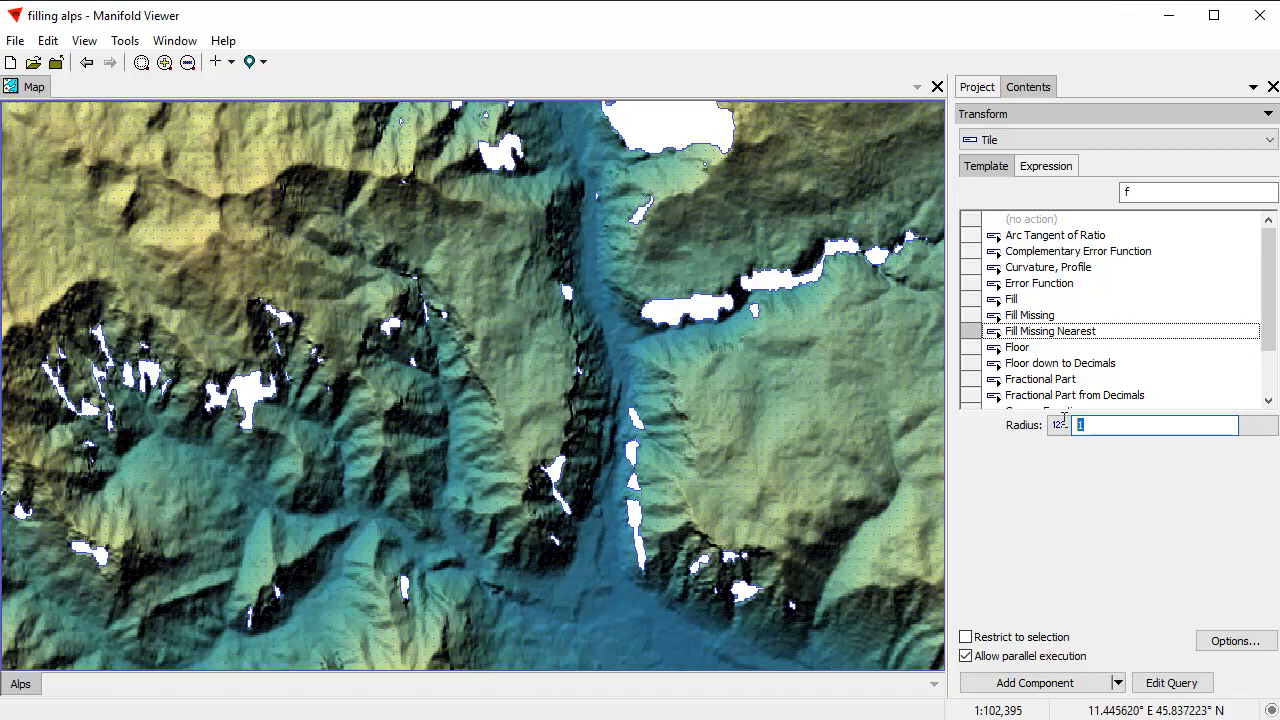
{"action": "type", "text": "3"}
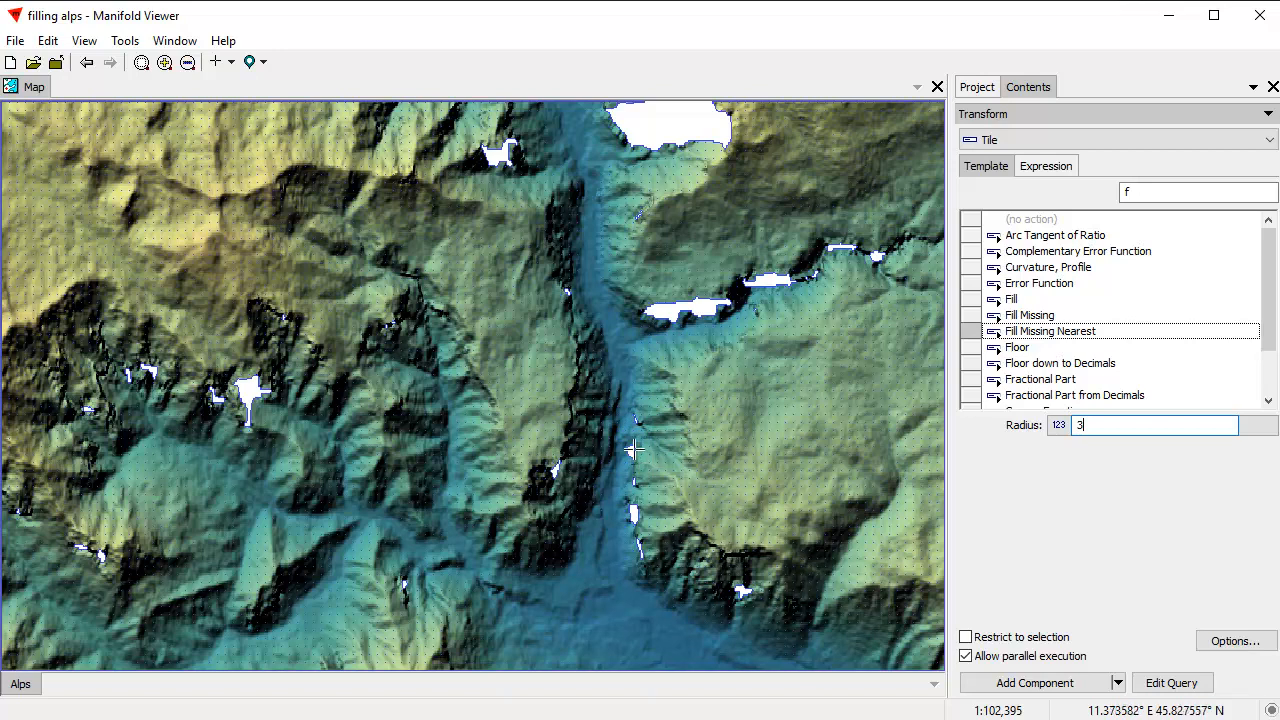
{"action": "key", "text": "BackSpace"}
{"action": "type", "text": "5"}
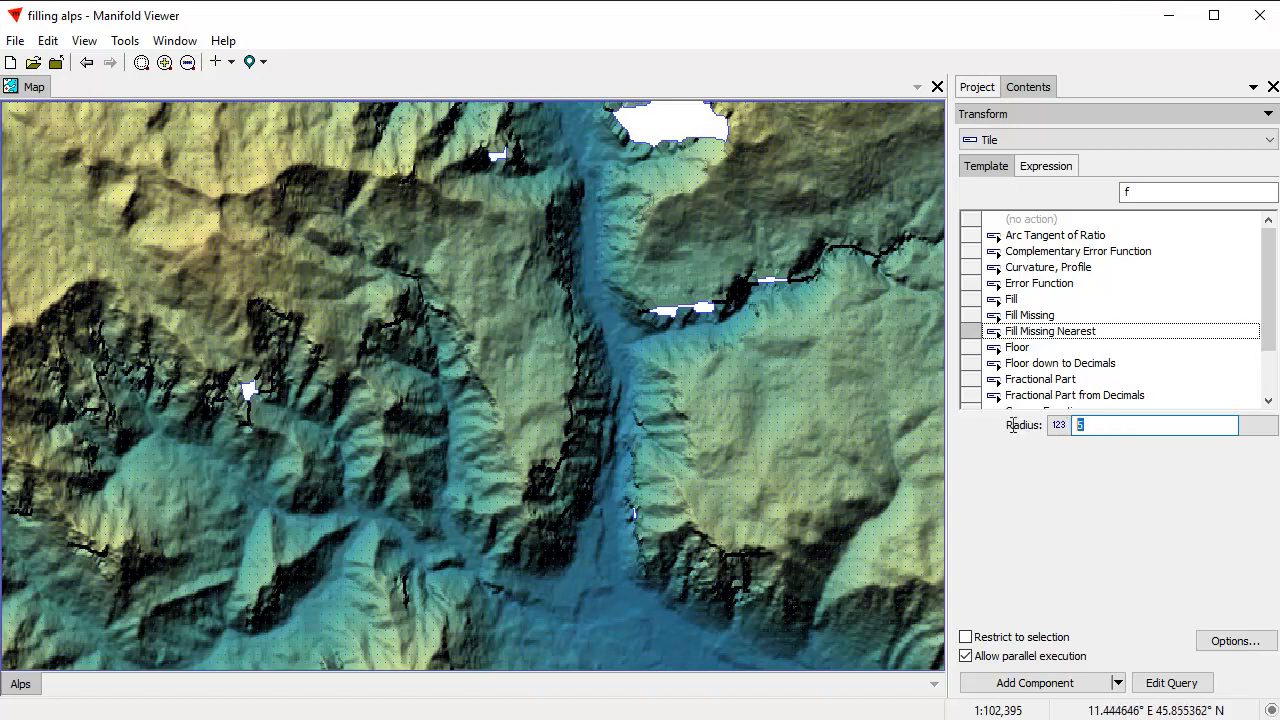
{"action": "type", "text": "10"}
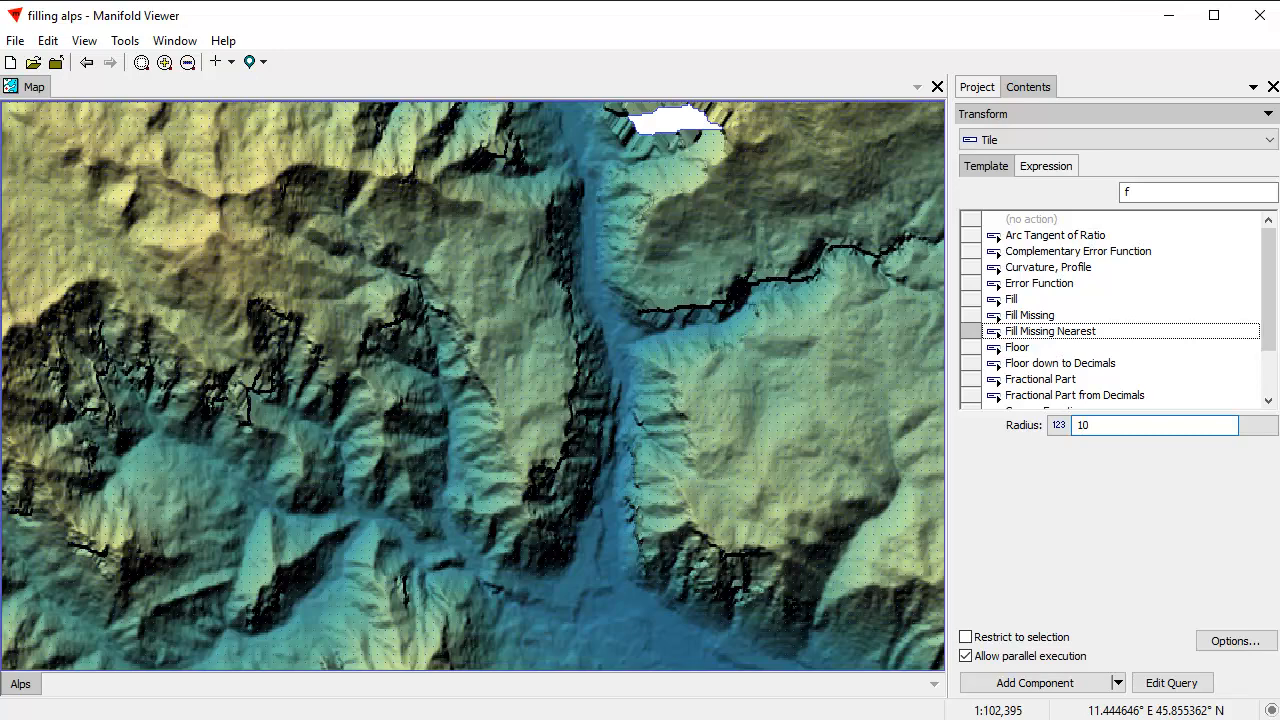
{"action": "scroll", "coordinate": [381, 477], "scroll_direction": "down", "scroll_amount": 2}
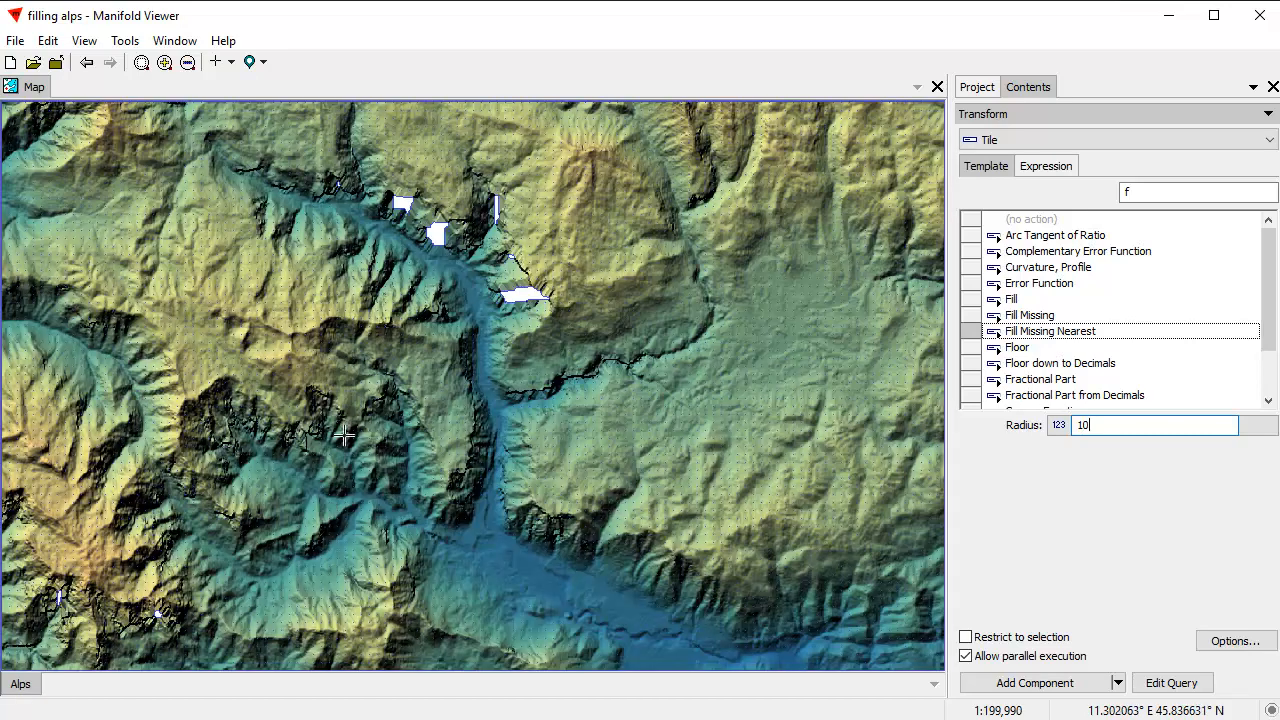
{"action": "left_click_drag", "start_coordinate": [281, 451], "coordinate": [455, 440]}
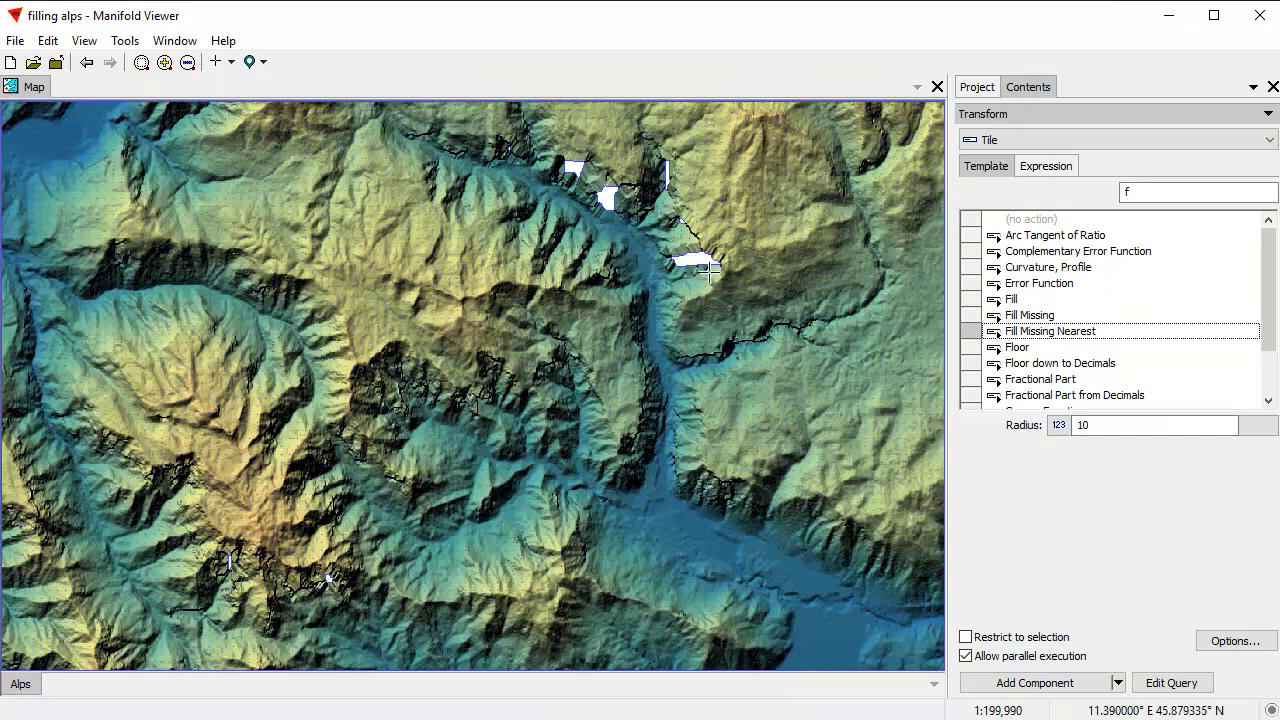
Set the Fill Missing Nearest radius to 20 and create the filled result as a new component
{"action": "double_click", "coordinate": [1143, 428]}
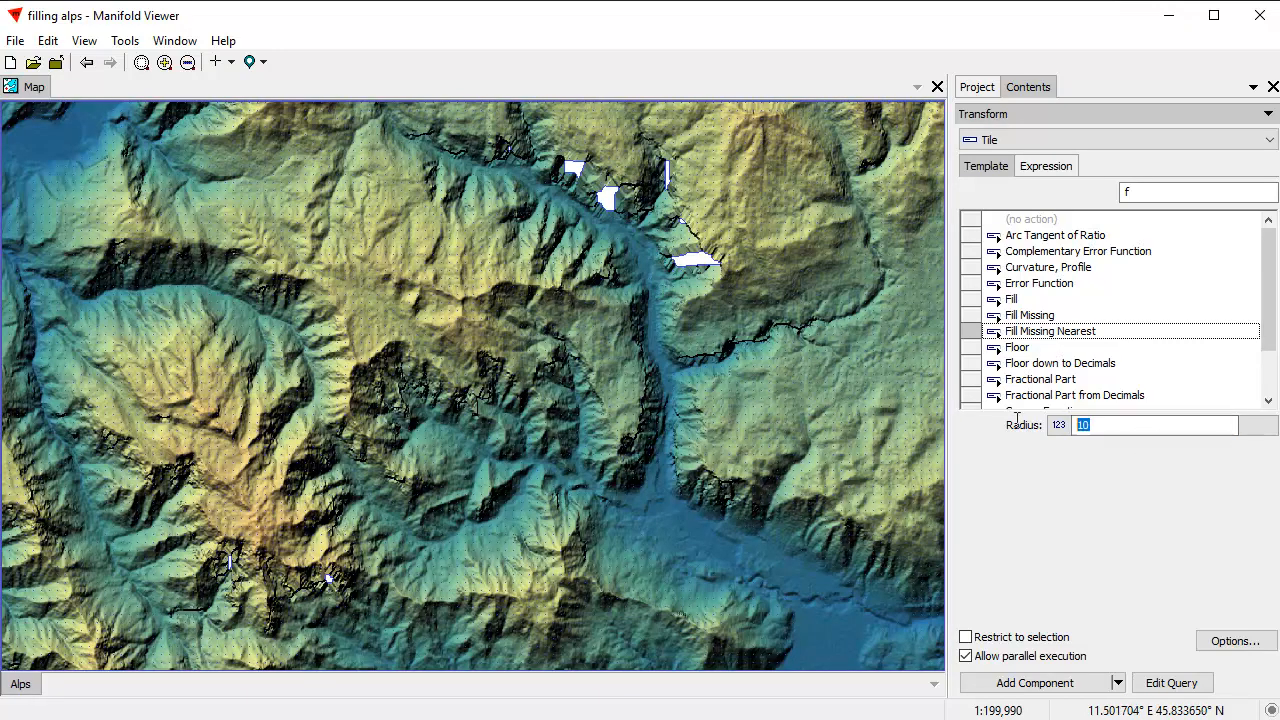
{"action": "type", "text": "20"}
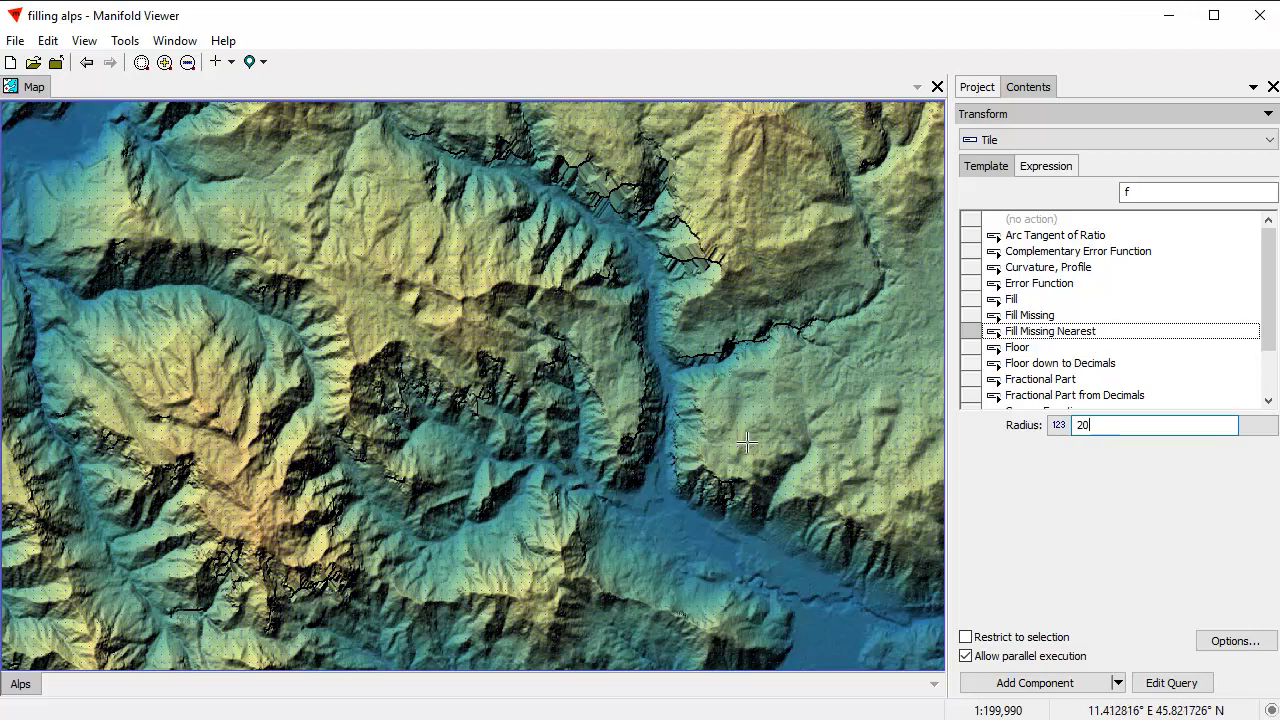
{"action": "left_click", "coordinate": [1073, 688]}
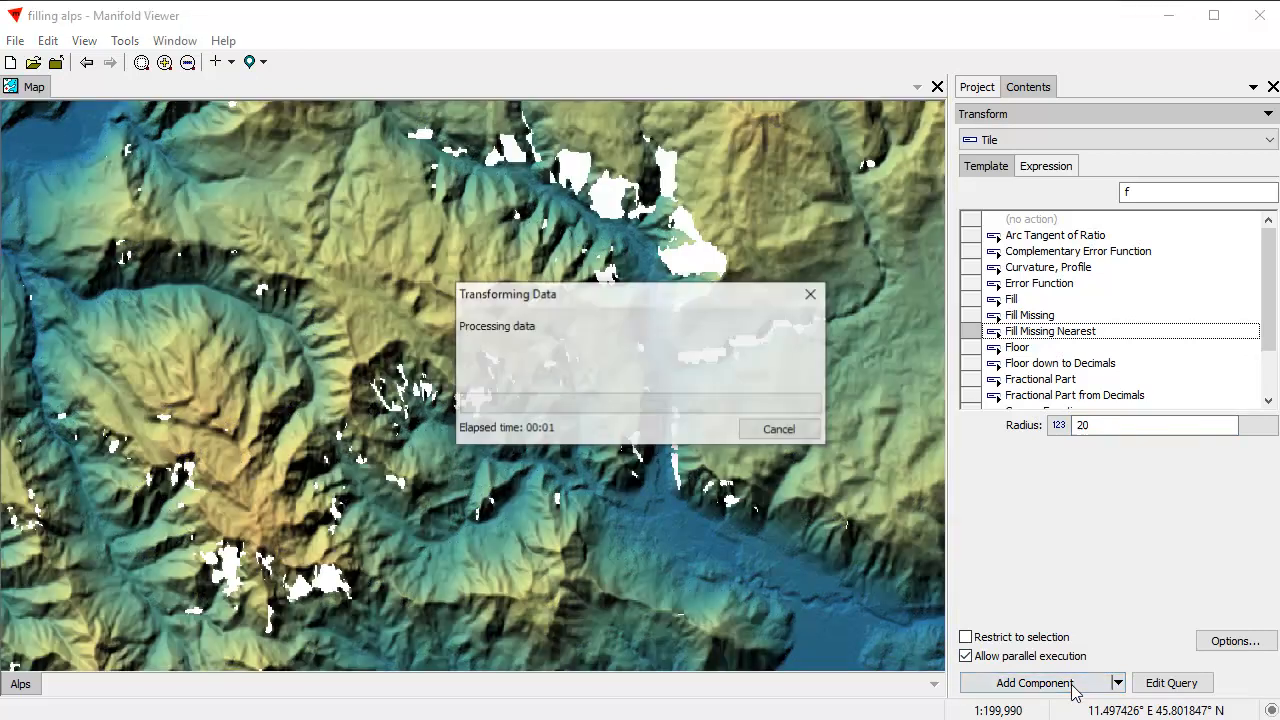
Add the newly created Fill Missing Nearest image to the map as a layer above Alps
{"action": "left_click", "coordinate": [977, 87]}
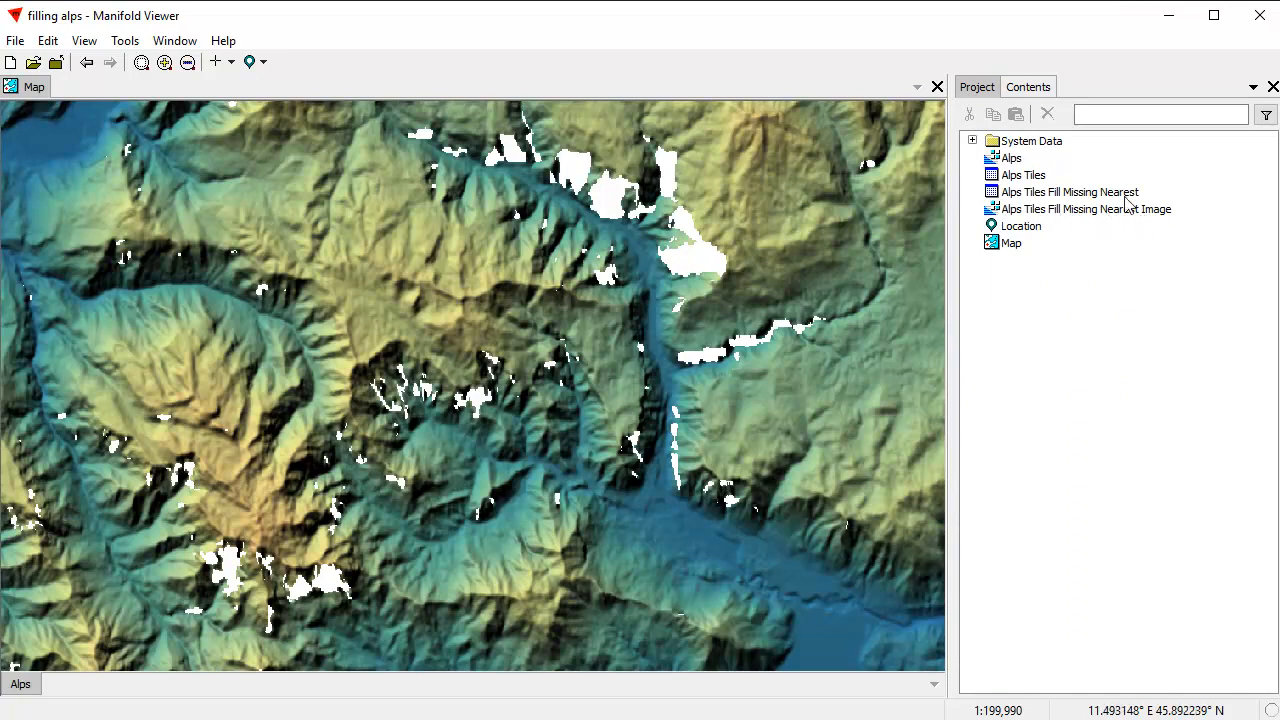
{"action": "left_click_drag", "start_coordinate": [1096, 217], "coordinate": [603, 268]}
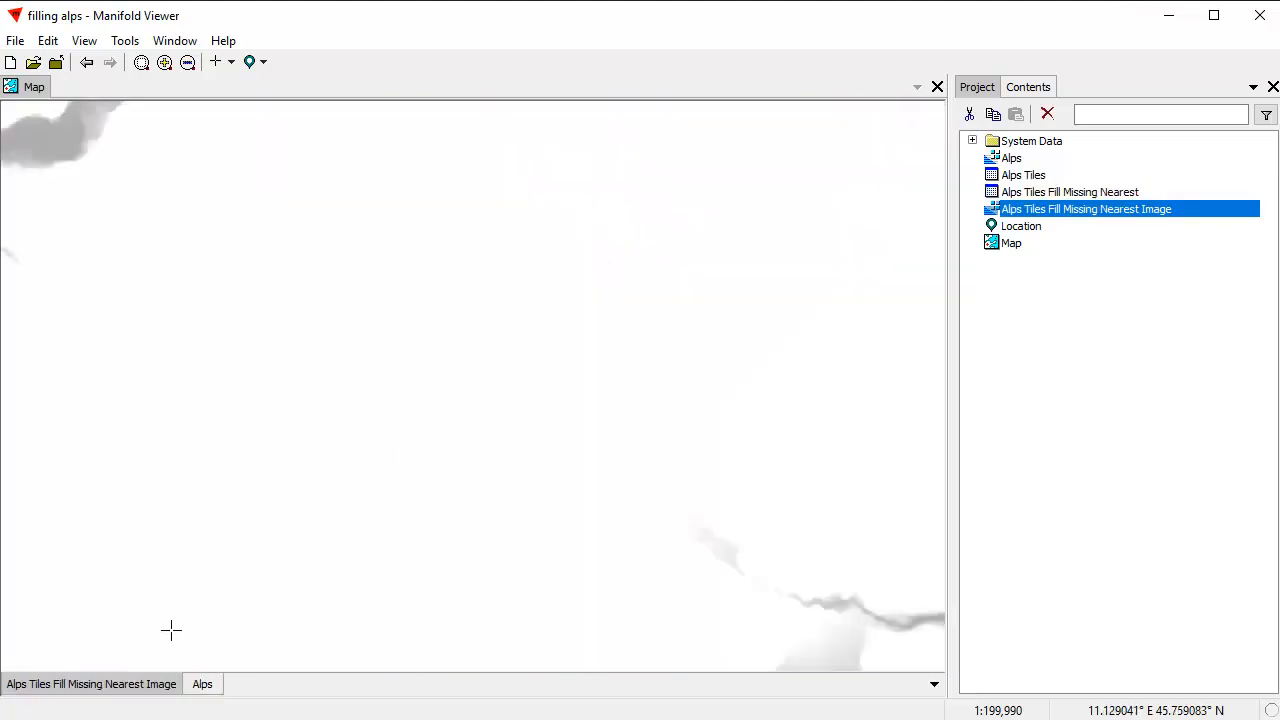
{"action": "scroll", "coordinate": [597, 294], "scroll_direction": "down", "scroll_amount": 2}
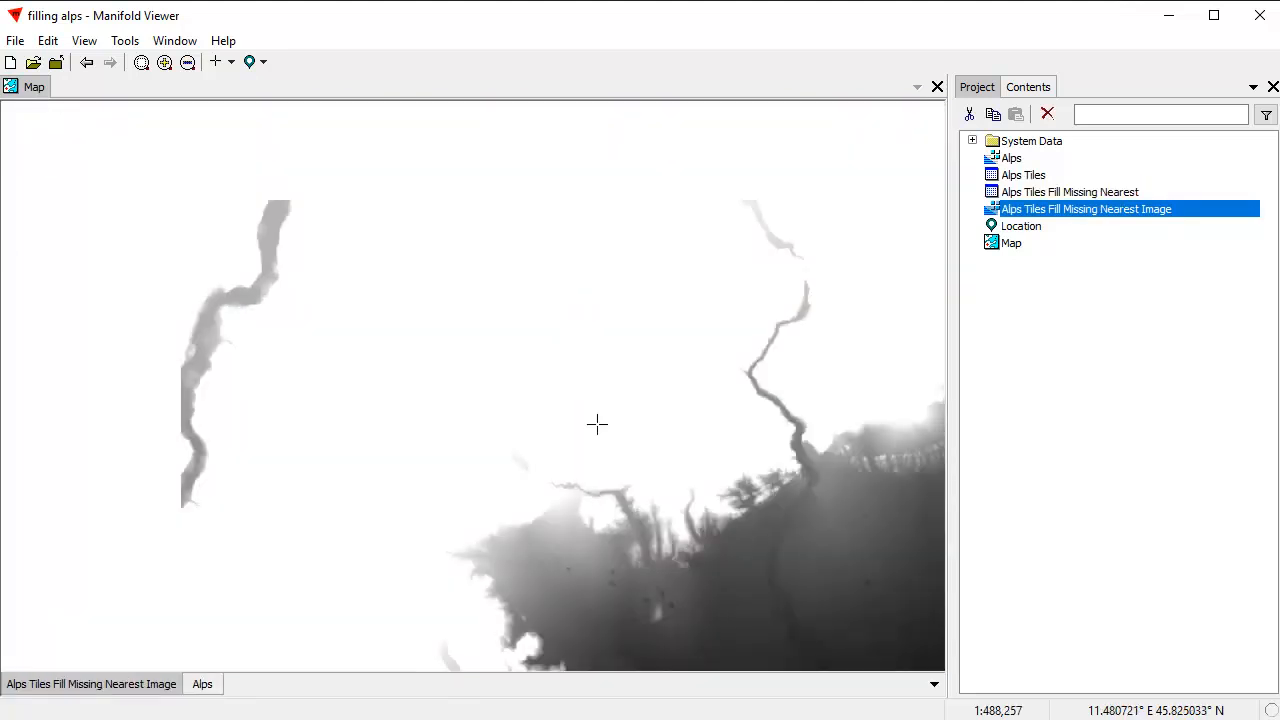
{"action": "scroll", "coordinate": [789, 631], "scroll_direction": "down", "scroll_amount": 1}
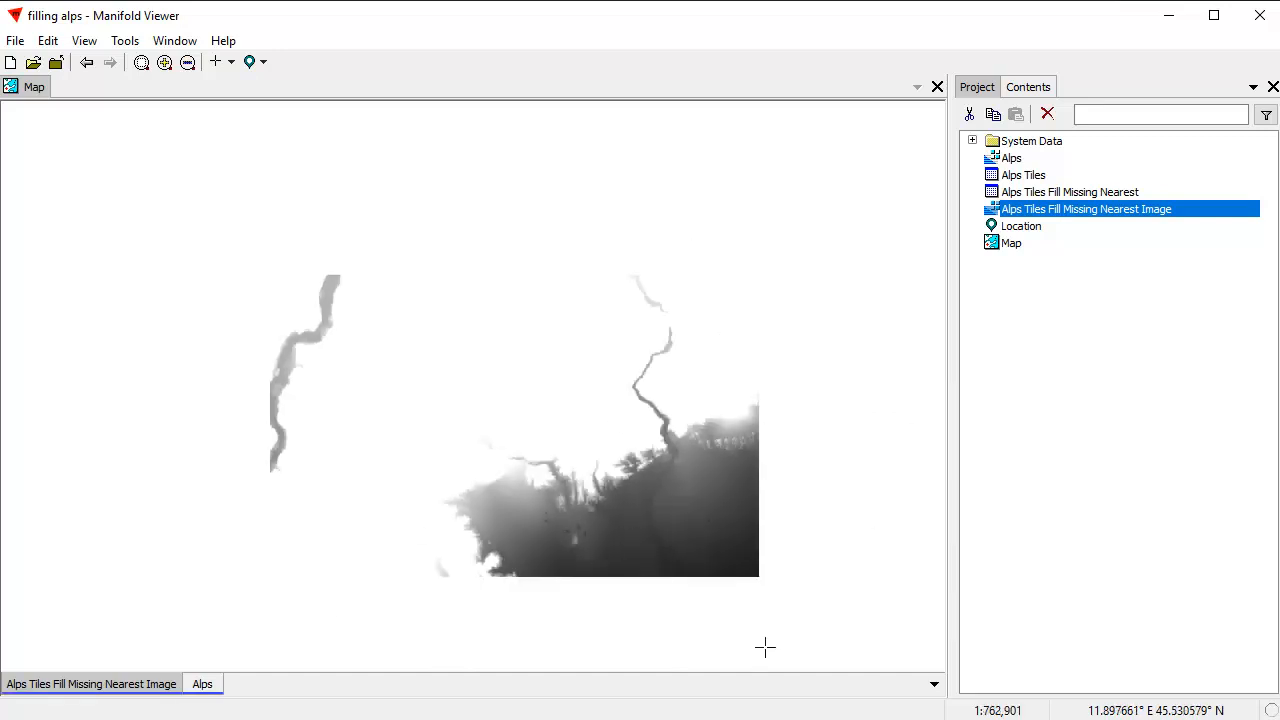
{"action": "scroll", "coordinate": [463, 543], "scroll_direction": "down", "scroll_amount": 2}
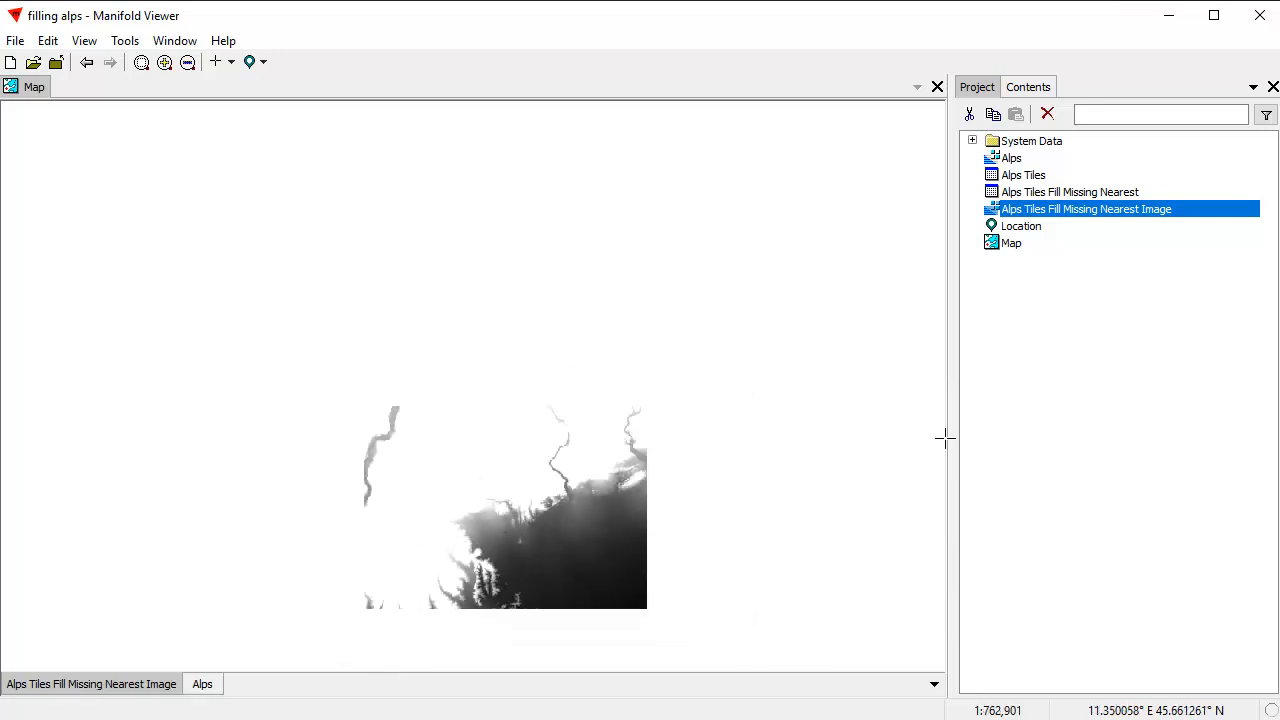
{"action": "left_click_drag", "start_coordinate": [593, 553], "coordinate": [548, 438]}
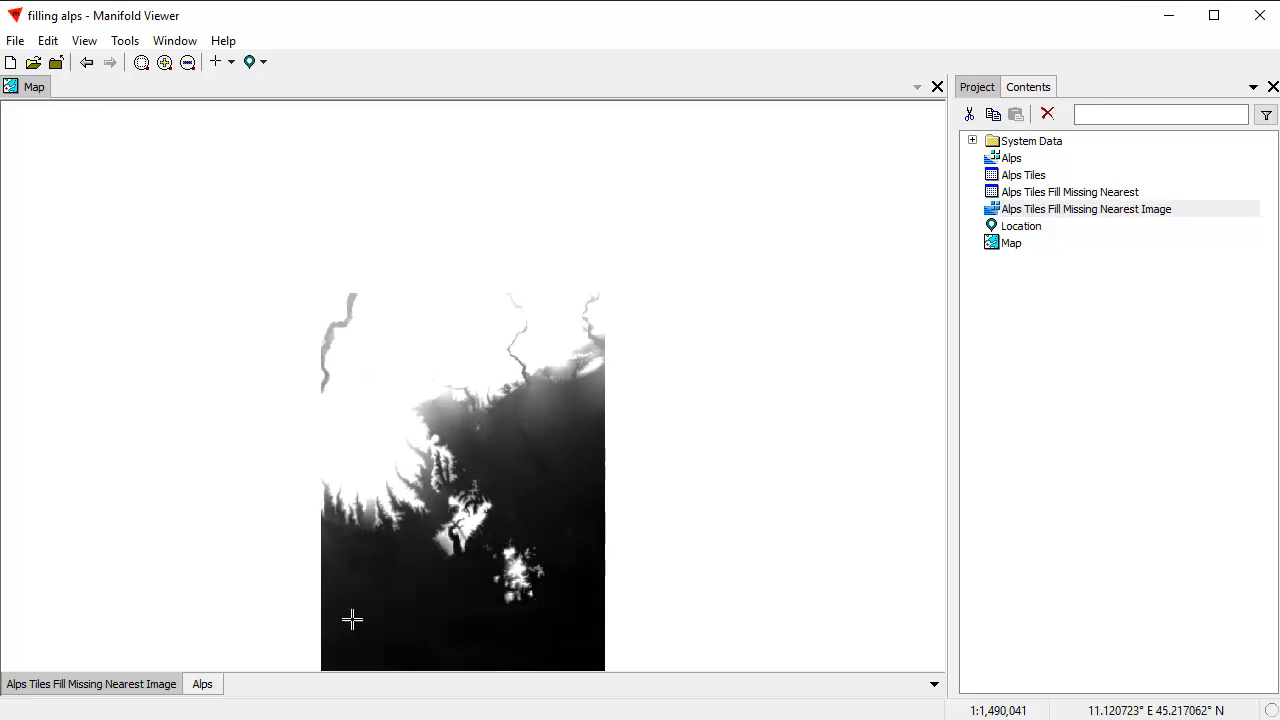
Hide the filled image layer to view the original Alps layer beneath, then show the filled layer again
{"action": "left_click", "coordinate": [157, 686], "text": "shift"}
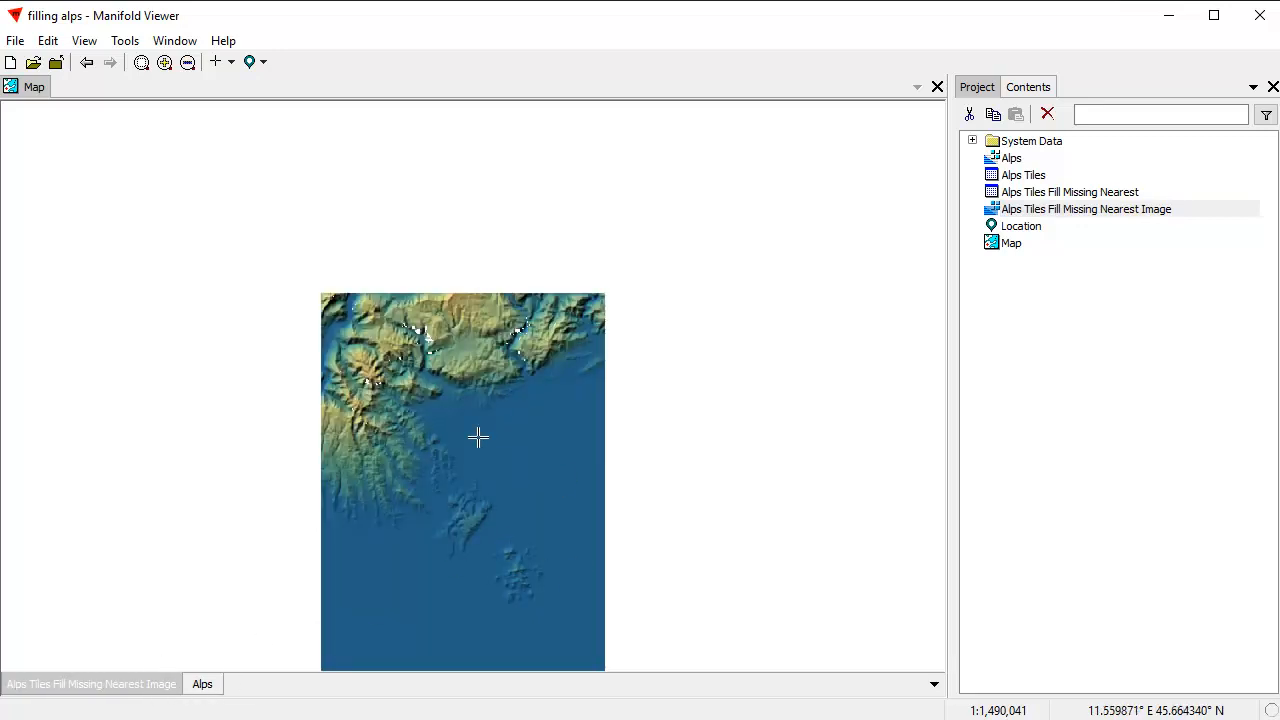
{"action": "left_click_drag", "start_coordinate": [499, 463], "coordinate": [497, 358]}
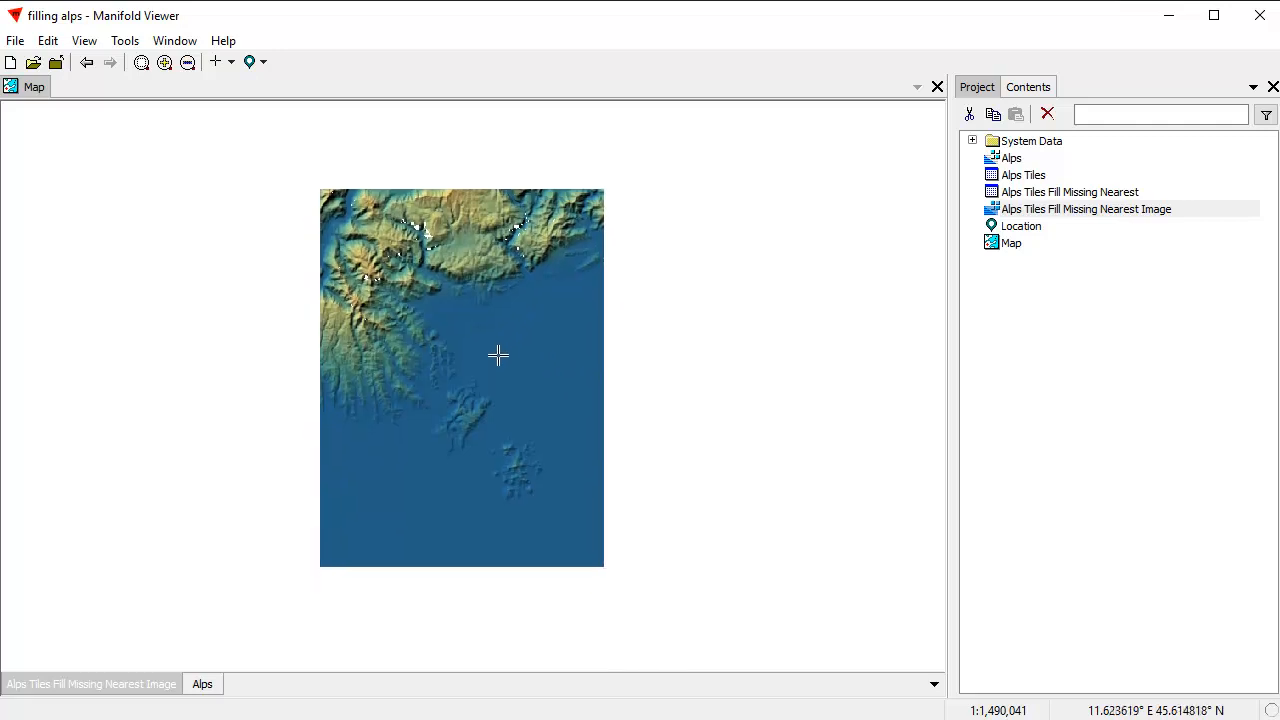
{"action": "left_click", "coordinate": [158, 684], "text": "shift"}
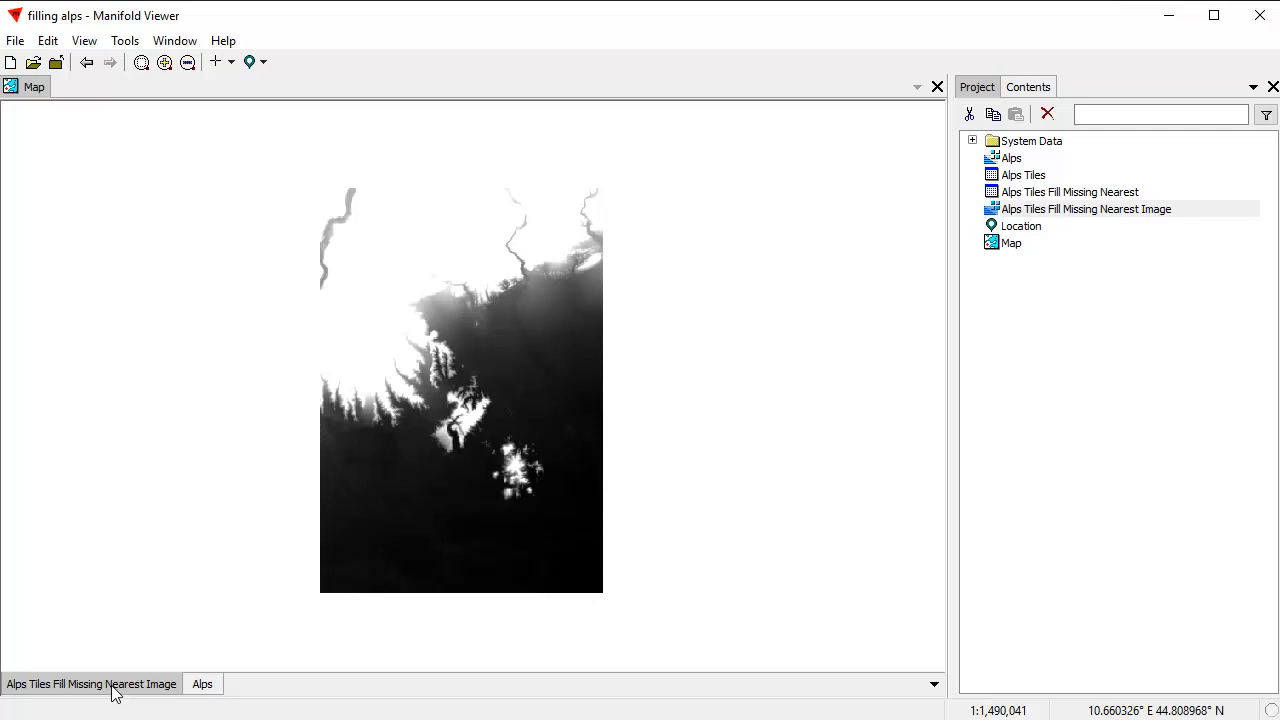
Copy the StylePixel value from the properties of the Alps image
{"action": "right_click", "coordinate": [1015, 160]}
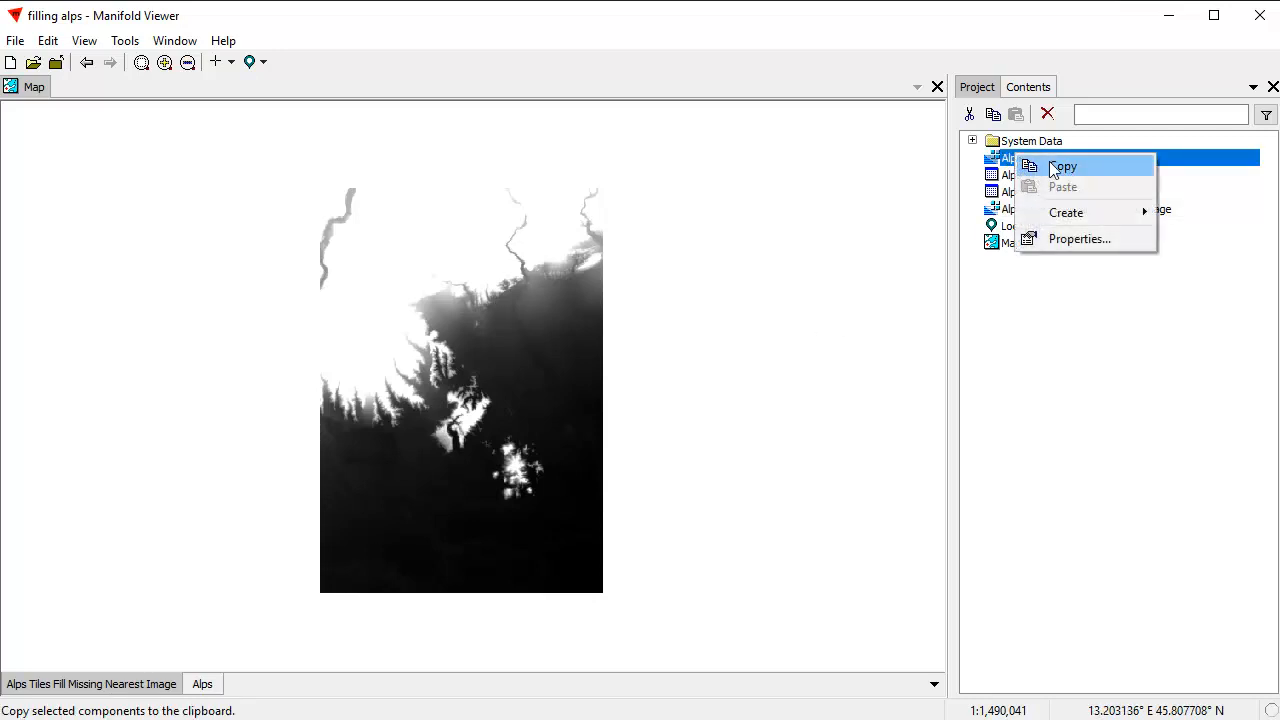
{"action": "left_click", "coordinate": [1037, 373]}
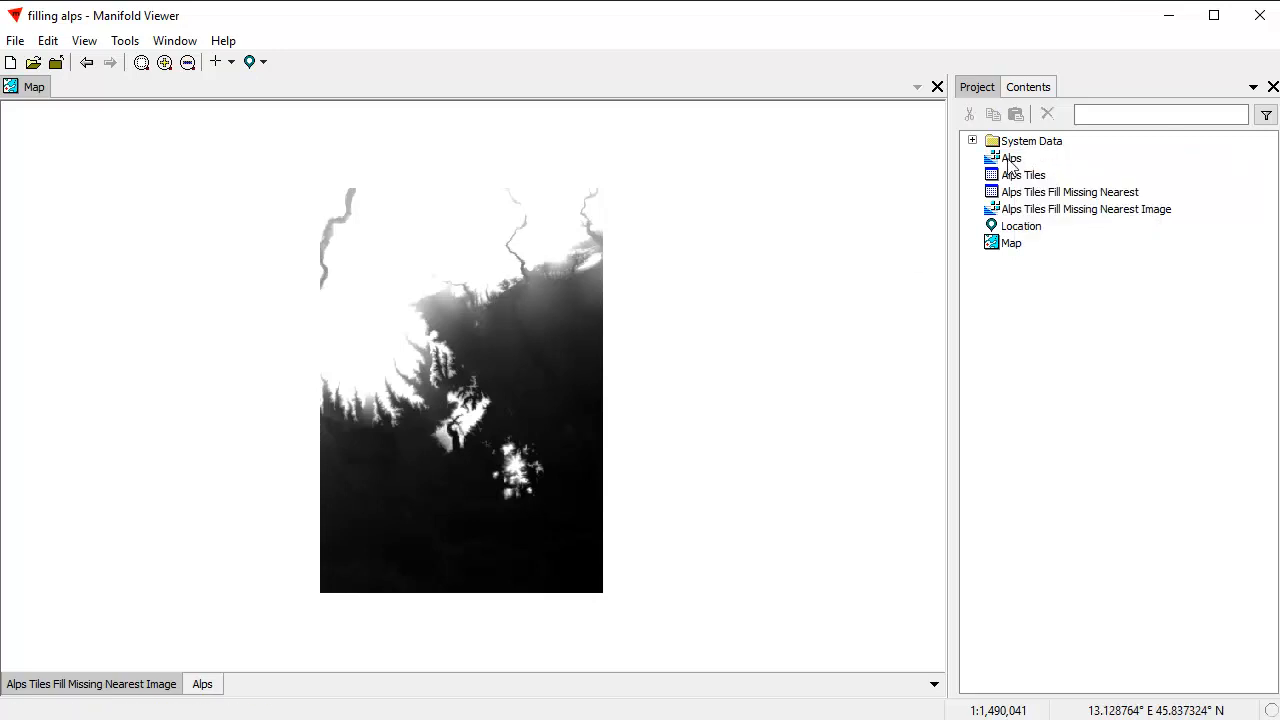
{"action": "right_click", "coordinate": [1011, 160]}
{"action": "left_click", "coordinate": [1058, 243]}
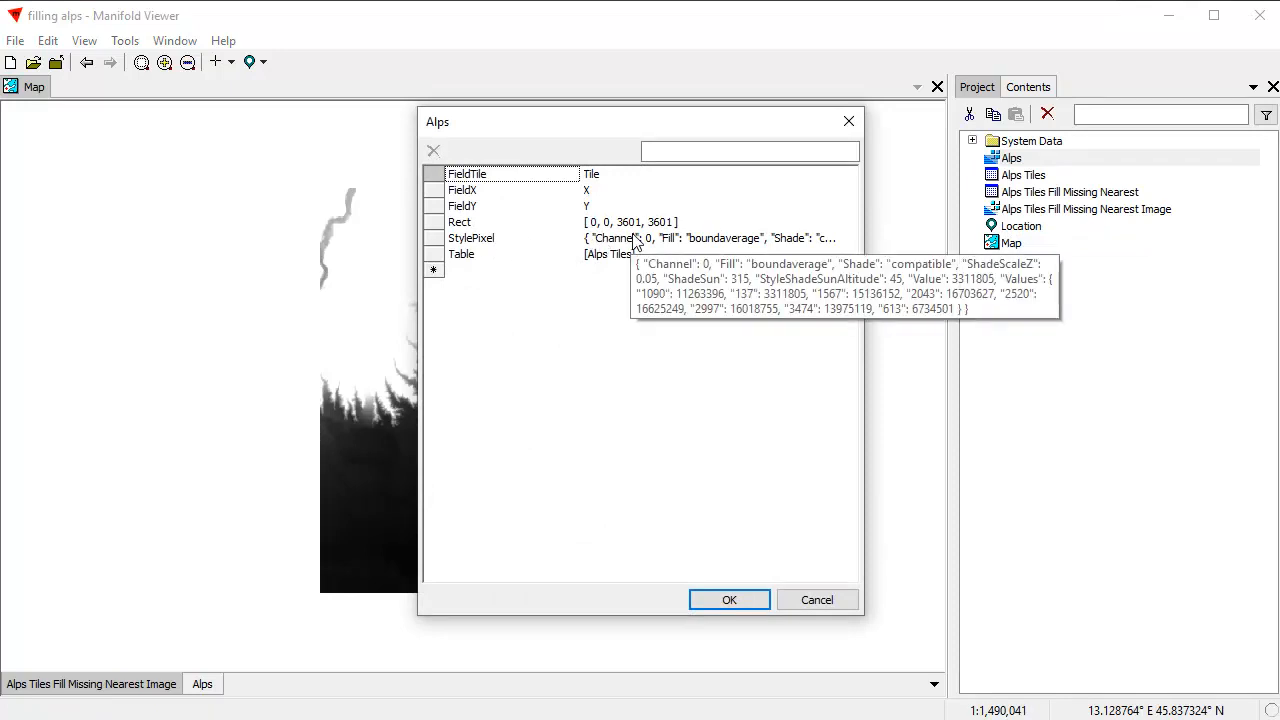
{"action": "right_click", "coordinate": [634, 242]}
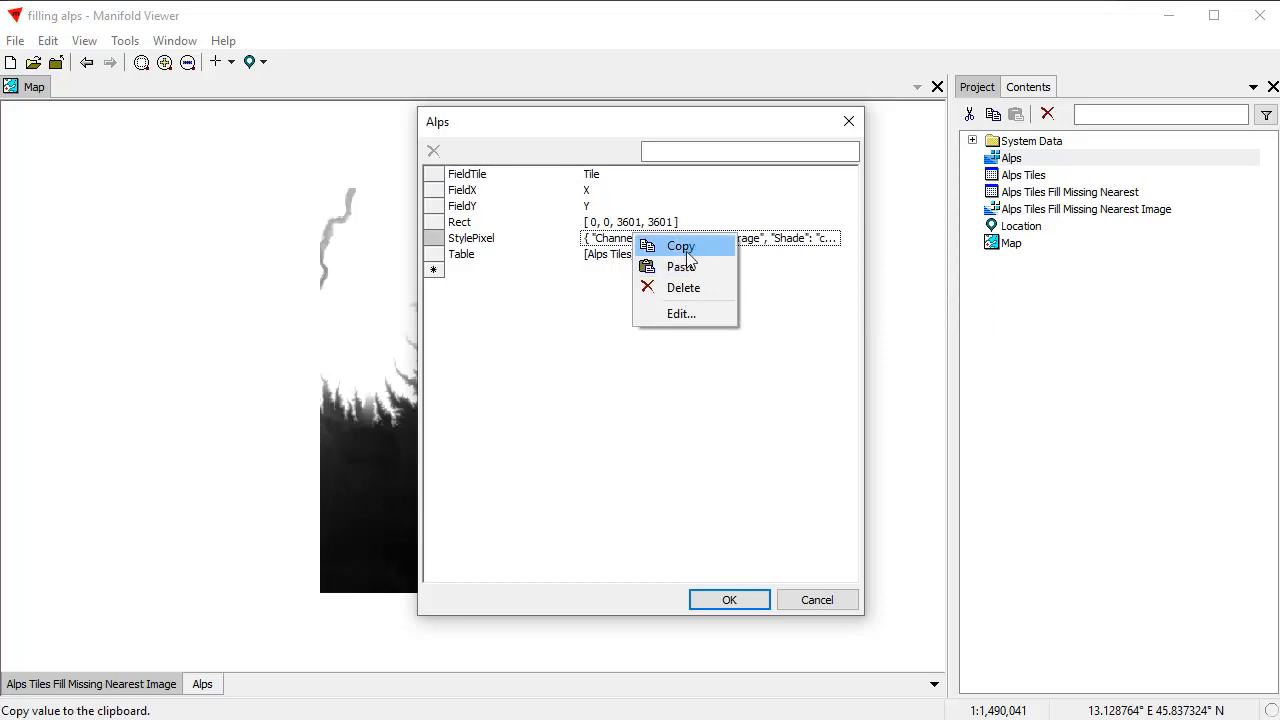
{"action": "left_click", "coordinate": [686, 249]}
{"action": "left_click", "coordinate": [838, 598]}
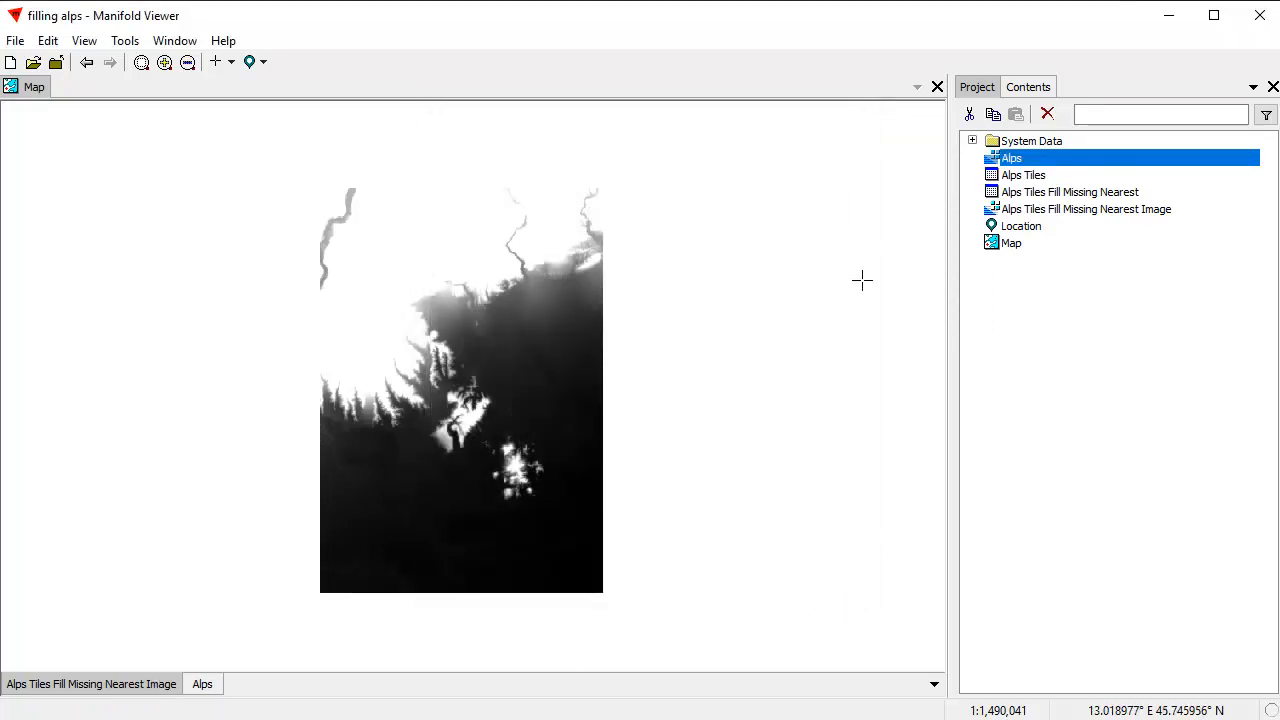
Add a StylePixel property to Alps Tiles Fill Missing Nearest Image and paste the copied Alps style as its value
{"action": "left_click", "coordinate": [1085, 213]}
{"action": "right_click", "coordinate": [1085, 212]}
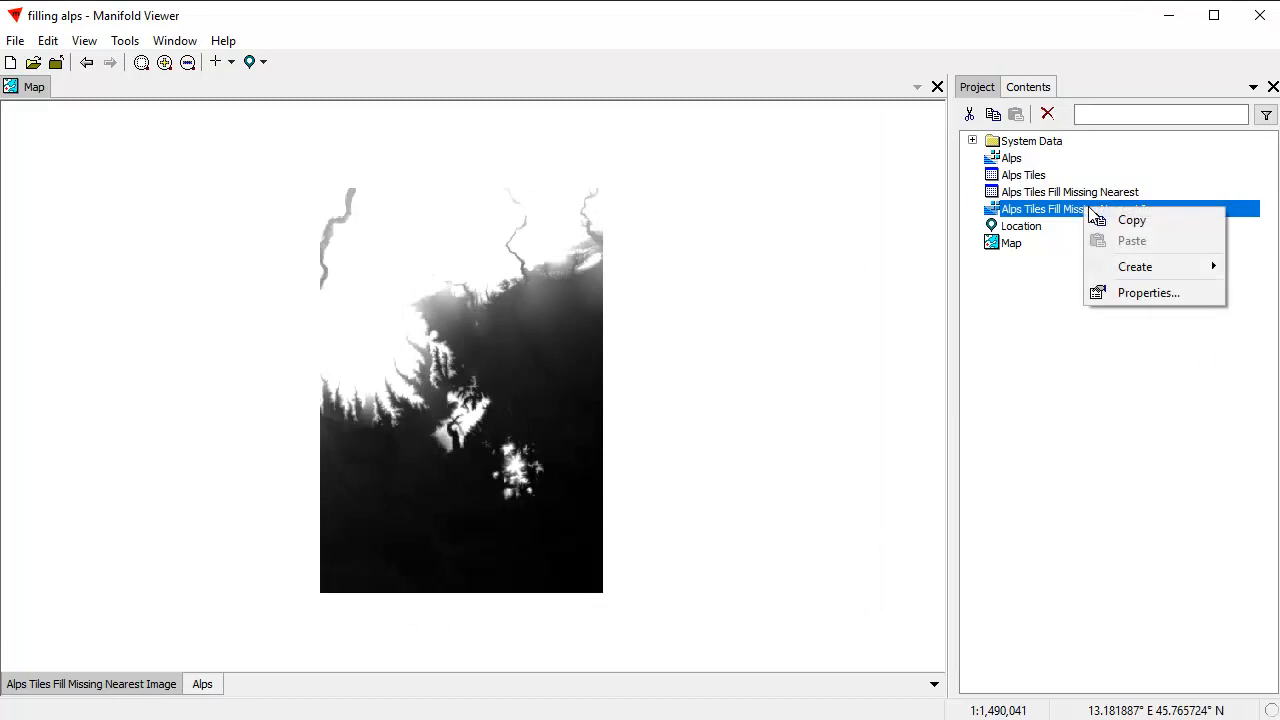
{"action": "left_click", "coordinate": [1139, 293]}
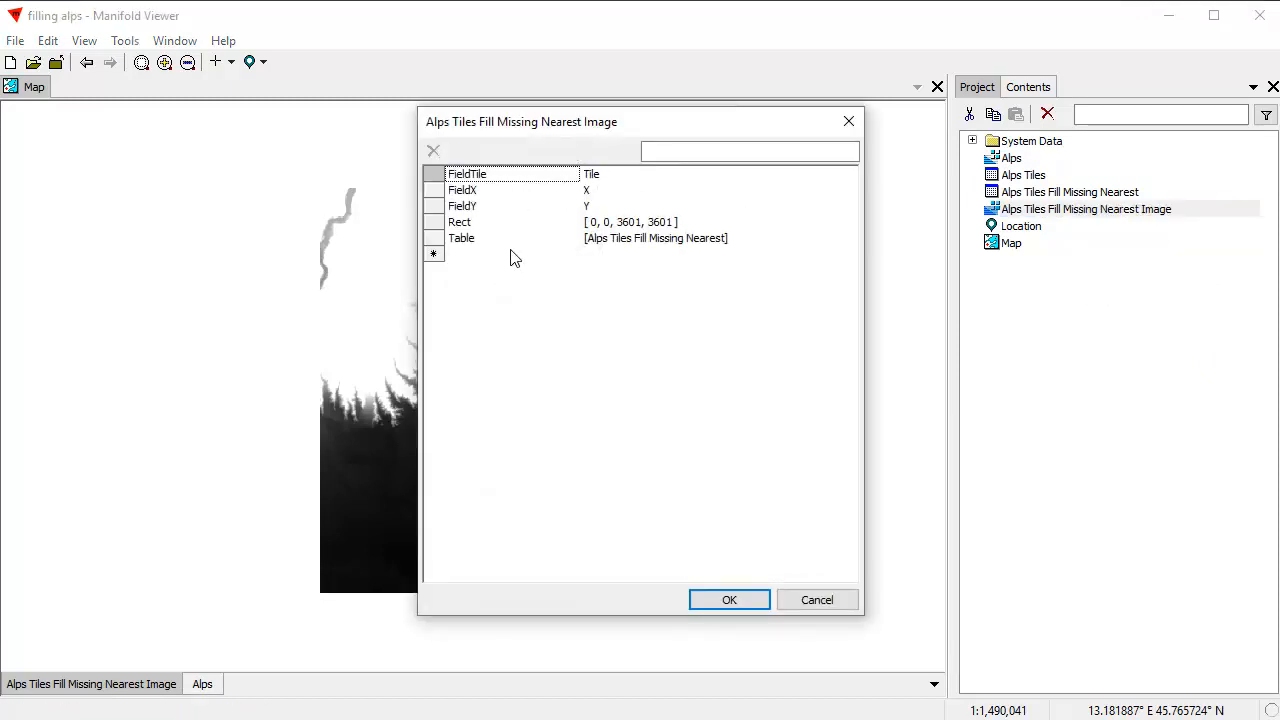
{"action": "left_click", "coordinate": [481, 255]}
{"action": "type", "text": "StylePixel"}
{"action": "key", "text": "Return"}
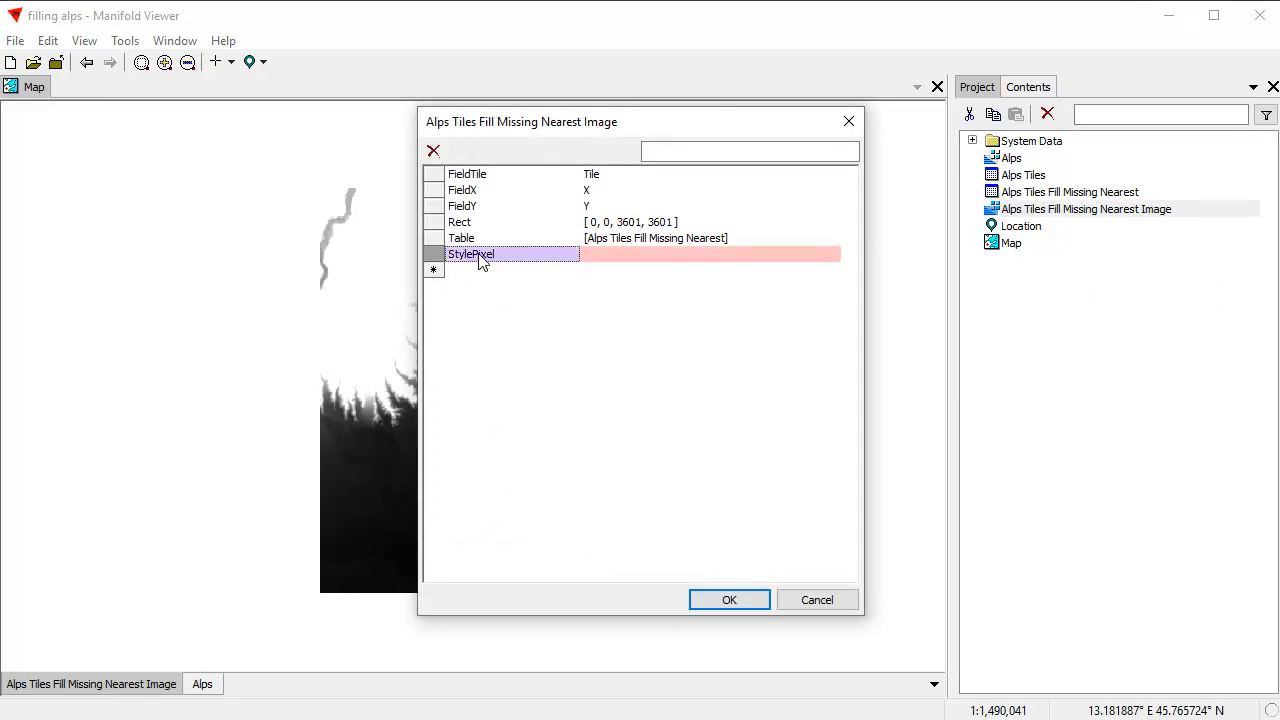
{"action": "right_click", "coordinate": [606, 254]}
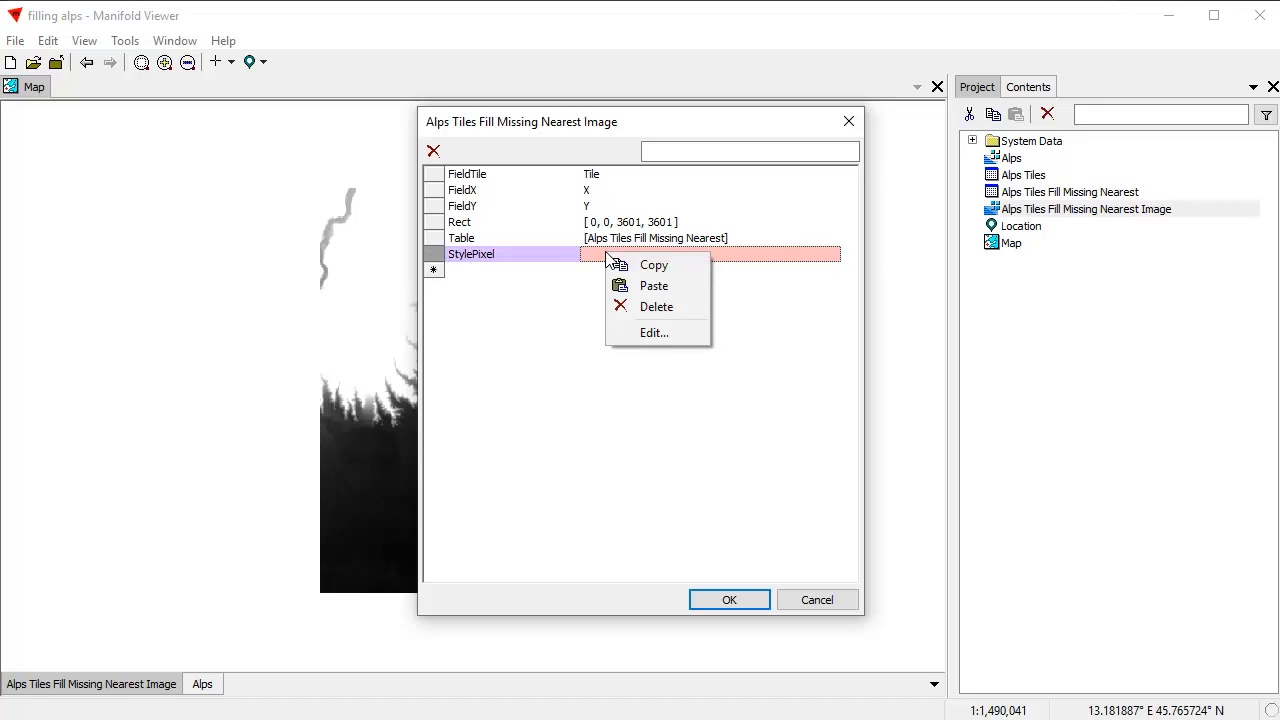
{"action": "left_click", "coordinate": [649, 283]}
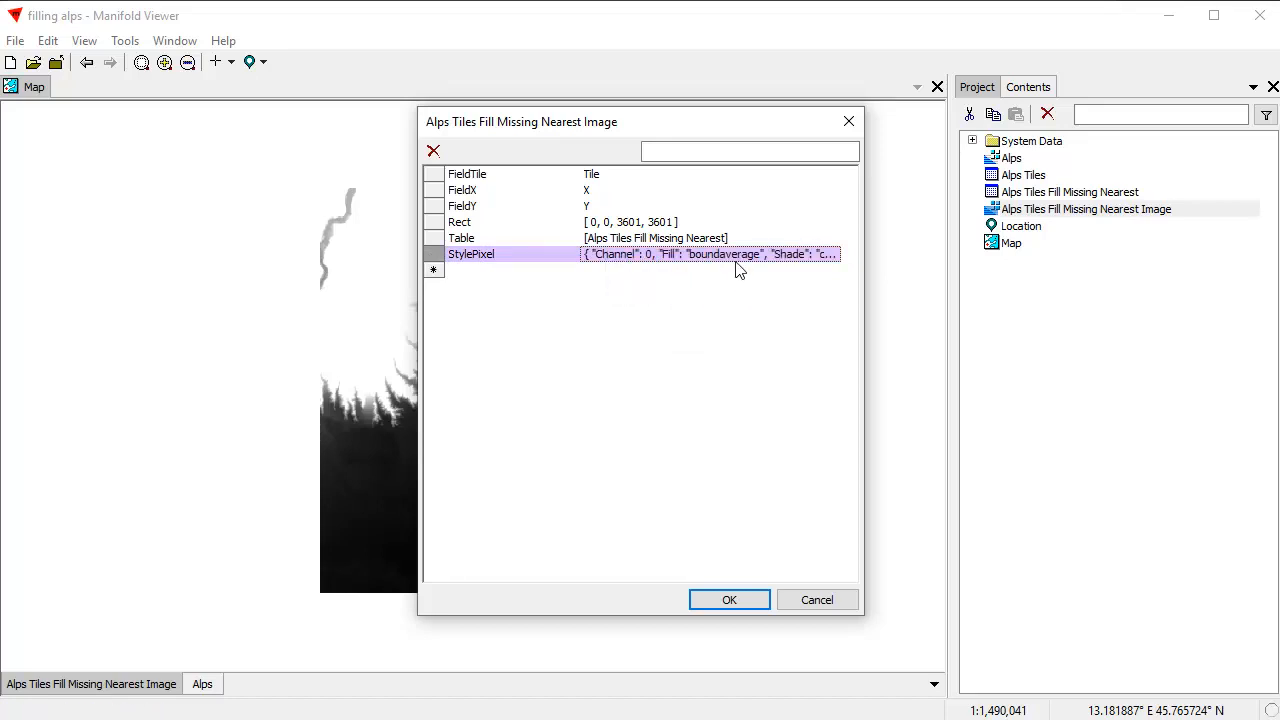
{"action": "left_click", "coordinate": [744, 597]}
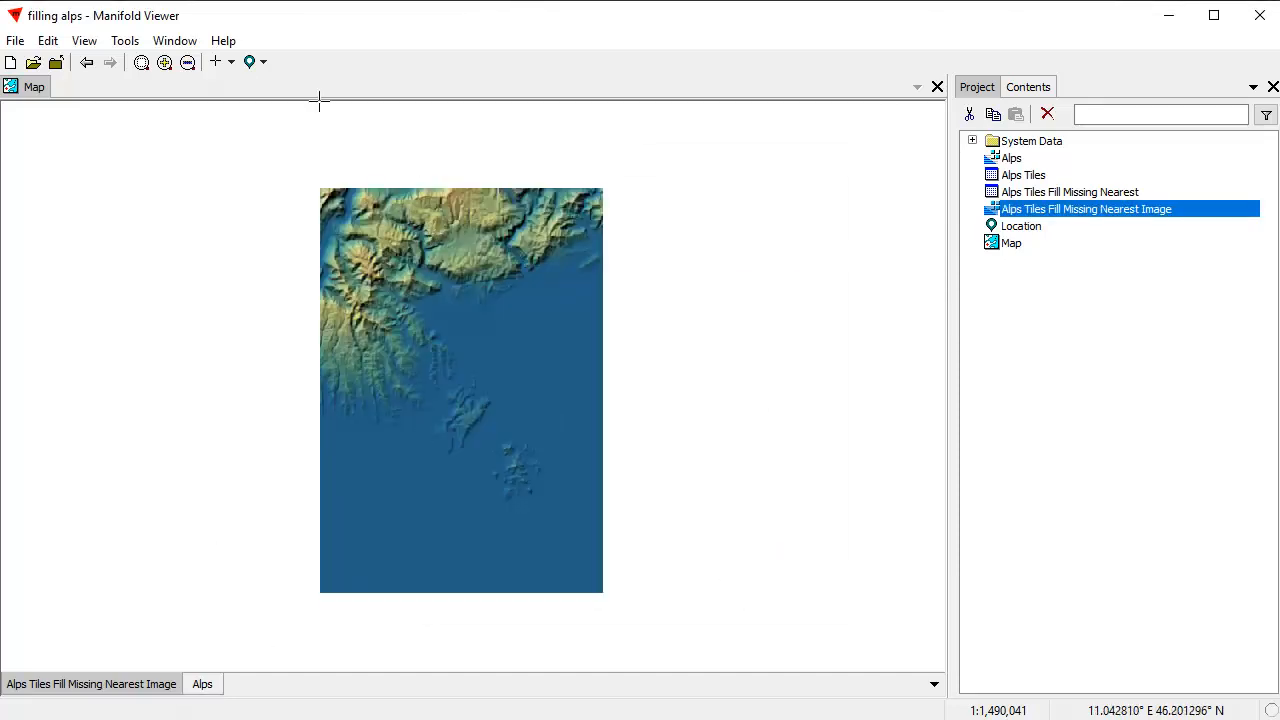
Go to the saved location in the map and examine the filled terrain there at progressively wider scales
{"action": "left_click", "coordinate": [263, 62]}
{"action": "left_click", "coordinate": [291, 89]}
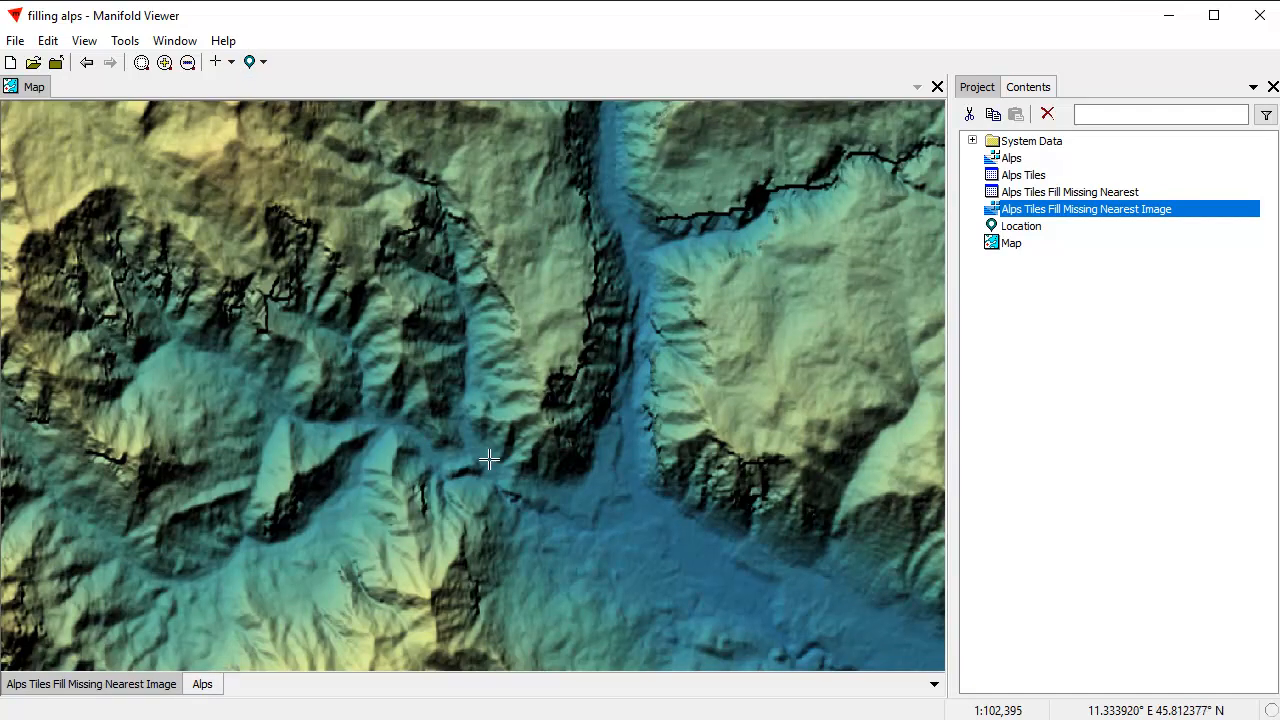
{"action": "scroll", "coordinate": [494, 528], "scroll_direction": "down", "scroll_amount": 1}
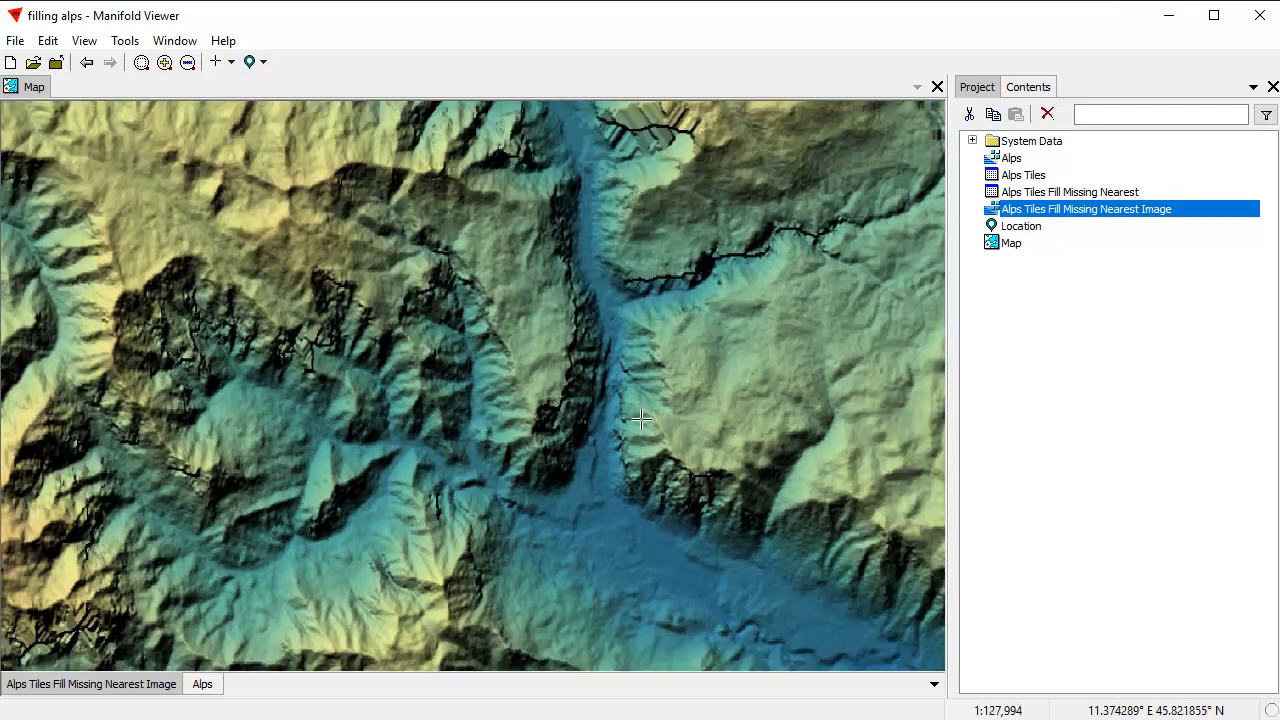
{"action": "left_click_drag", "start_coordinate": [696, 245], "coordinate": [685, 279]}
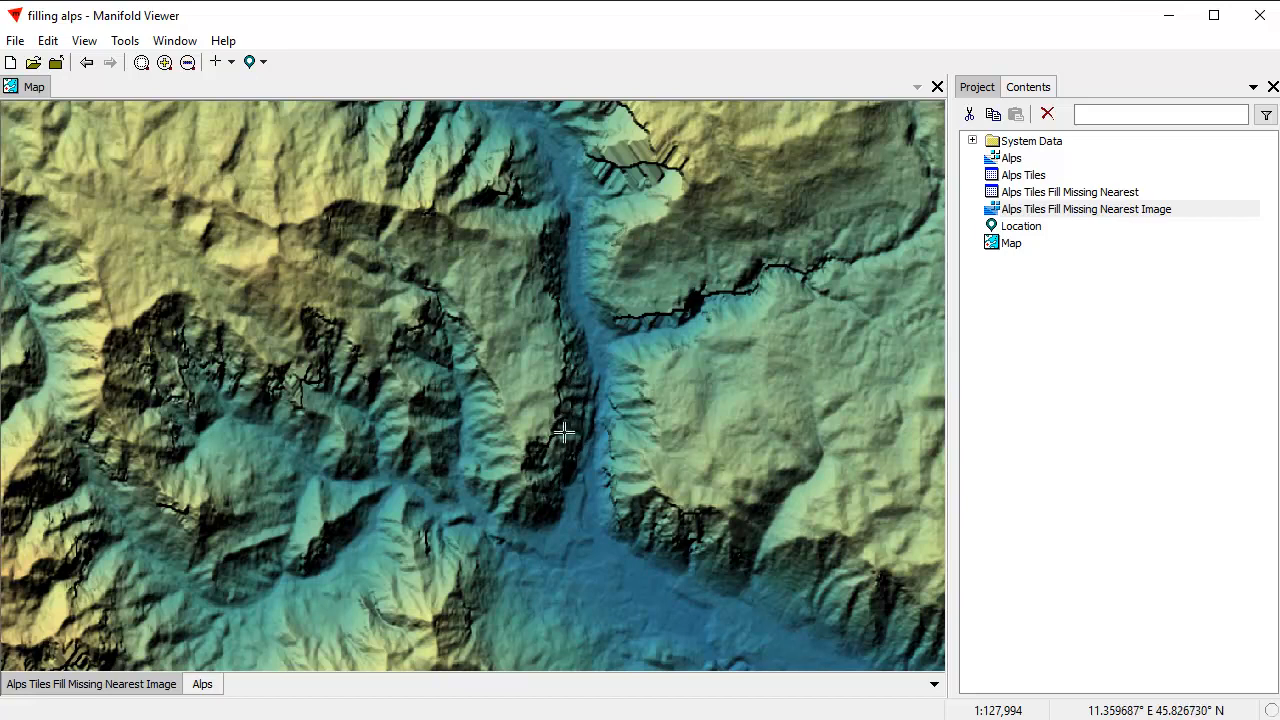
{"action": "scroll", "coordinate": [450, 463], "scroll_direction": "down", "scroll_amount": 2}
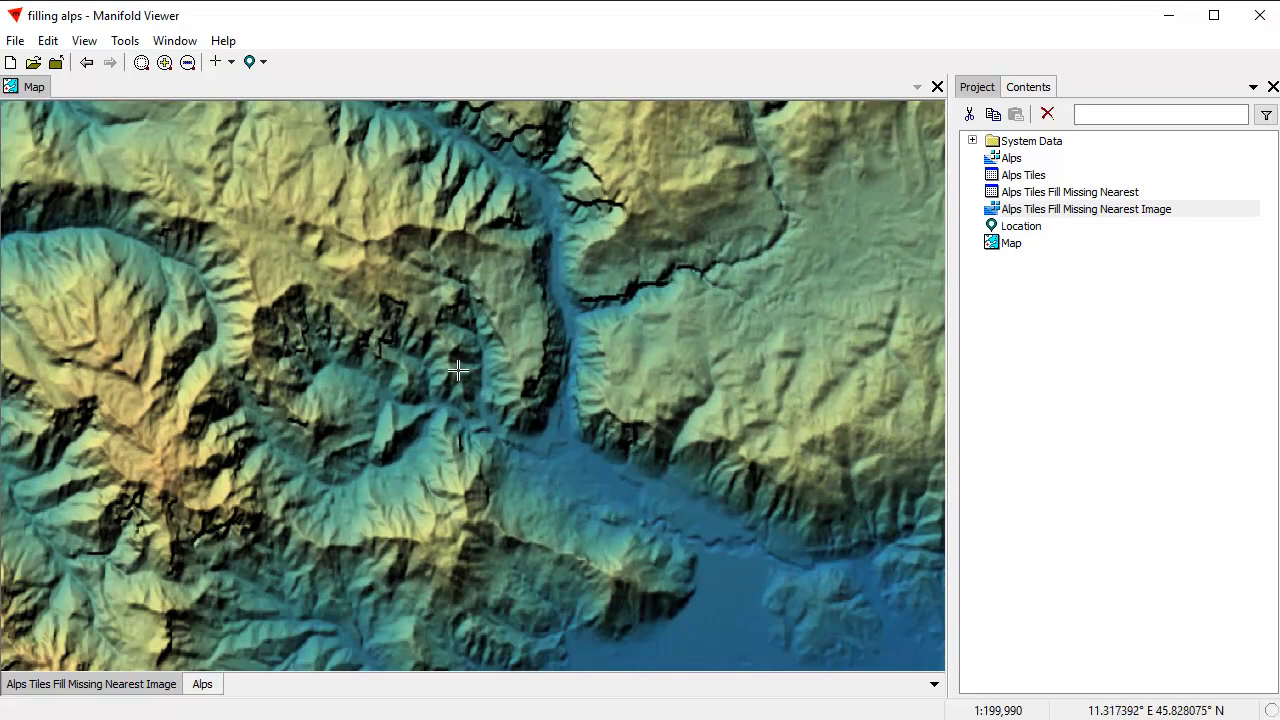
{"action": "scroll", "coordinate": [414, 366], "scroll_direction": "down", "scroll_amount": 1}
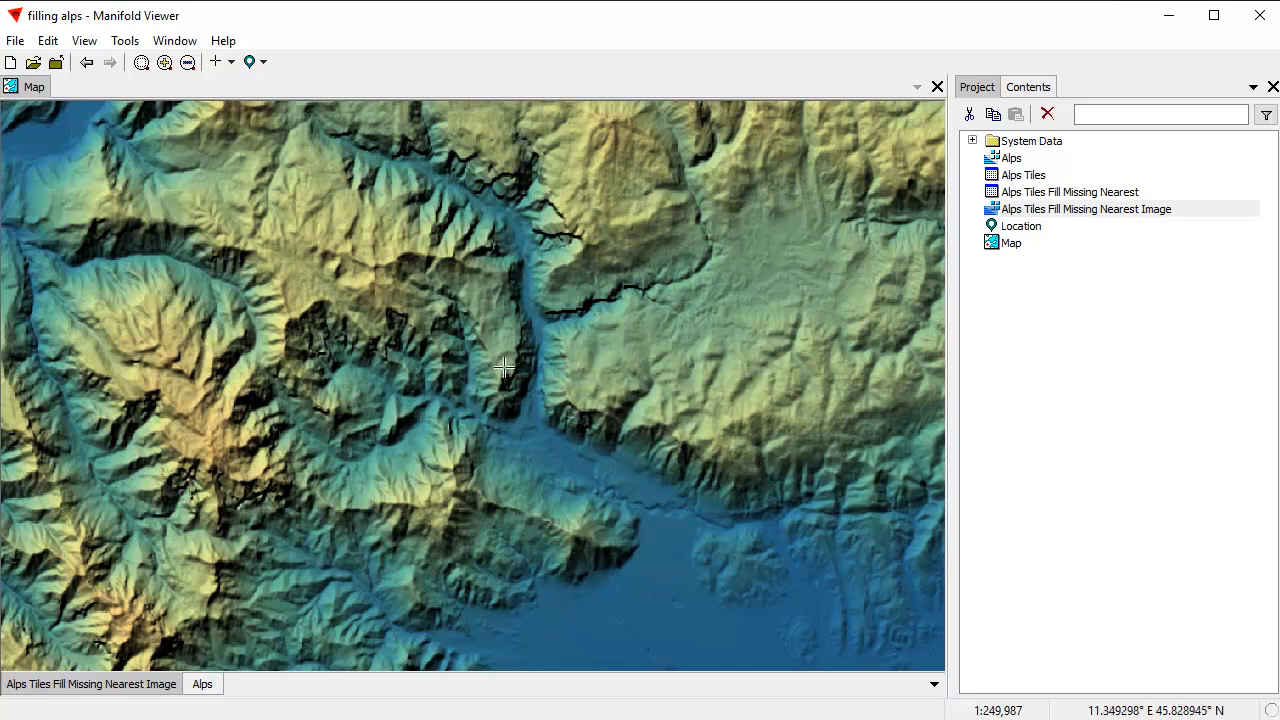
{"action": "scroll", "coordinate": [466, 385], "scroll_direction": "down", "scroll_amount": 1}
{"action": "scroll", "coordinate": [794, 557], "scroll_direction": "up", "scroll_amount": 1}
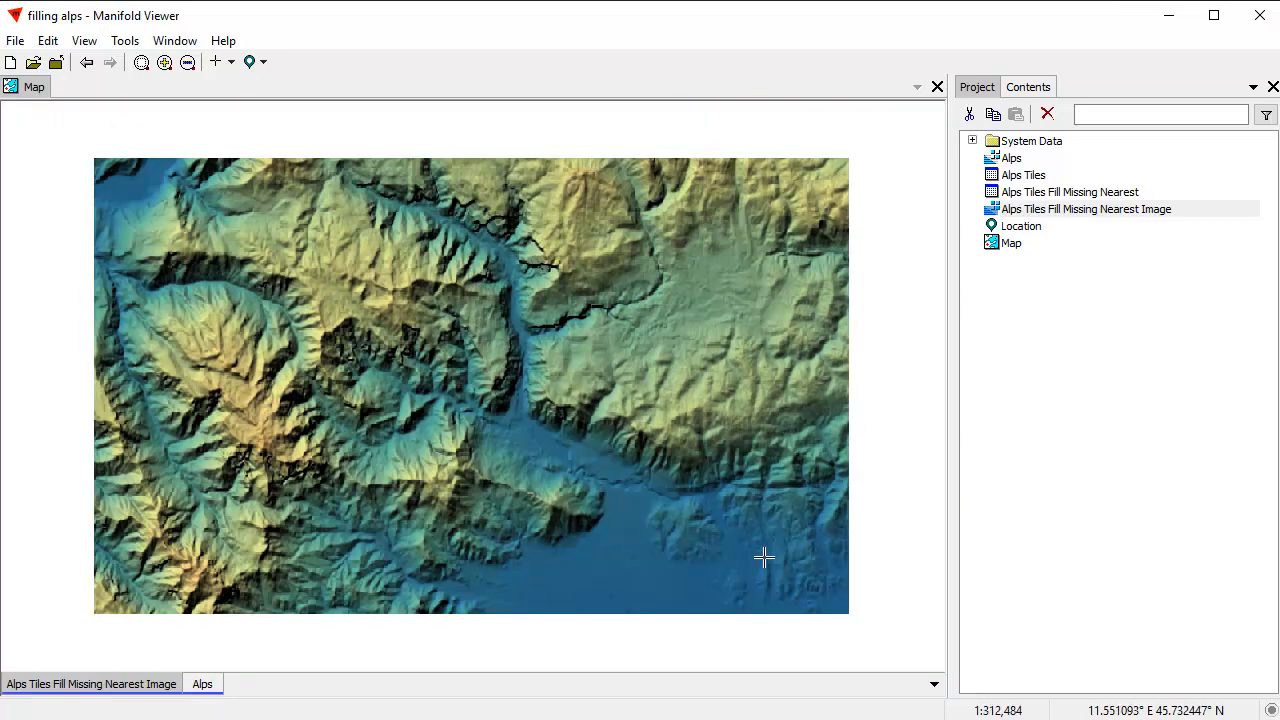